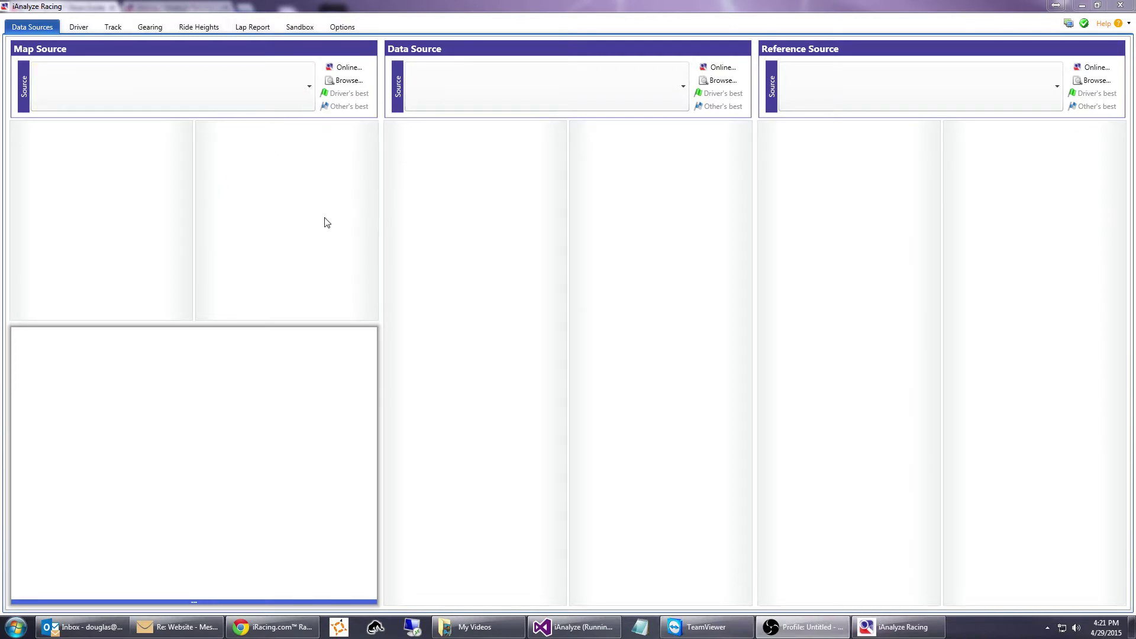
pyautogui.click(300, 85)
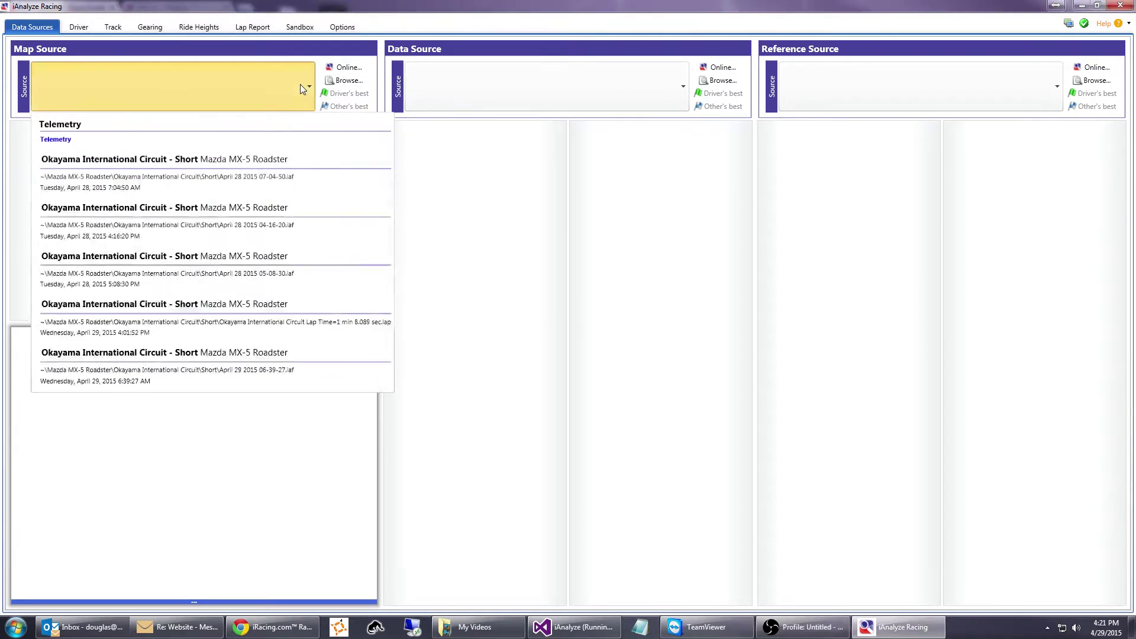
pyautogui.click(437, 186)
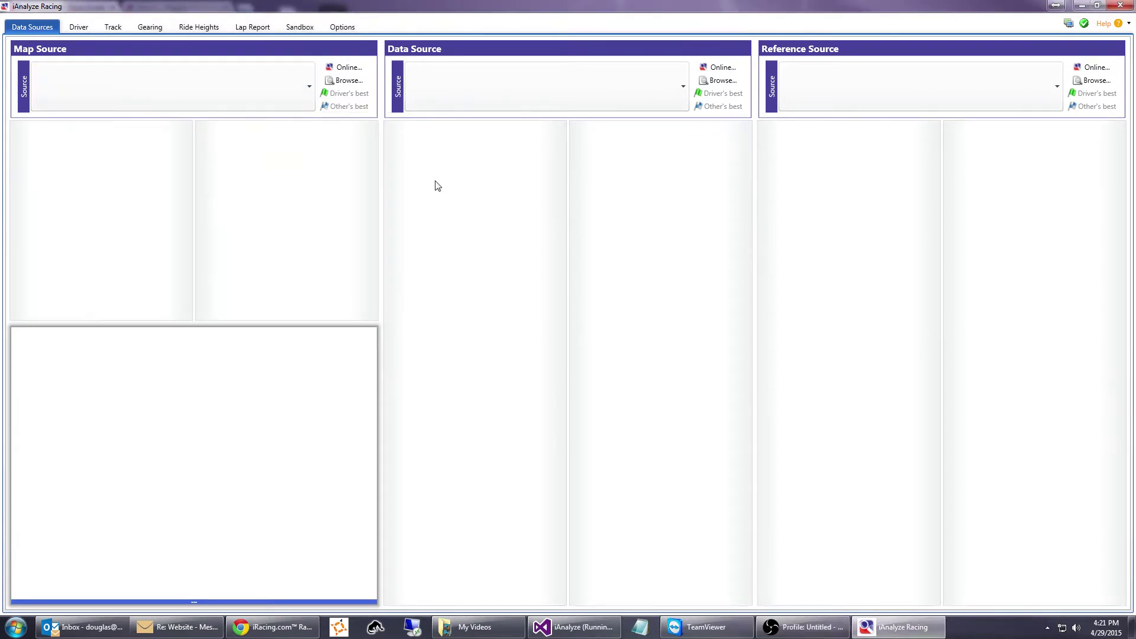
pyautogui.click(310, 84)
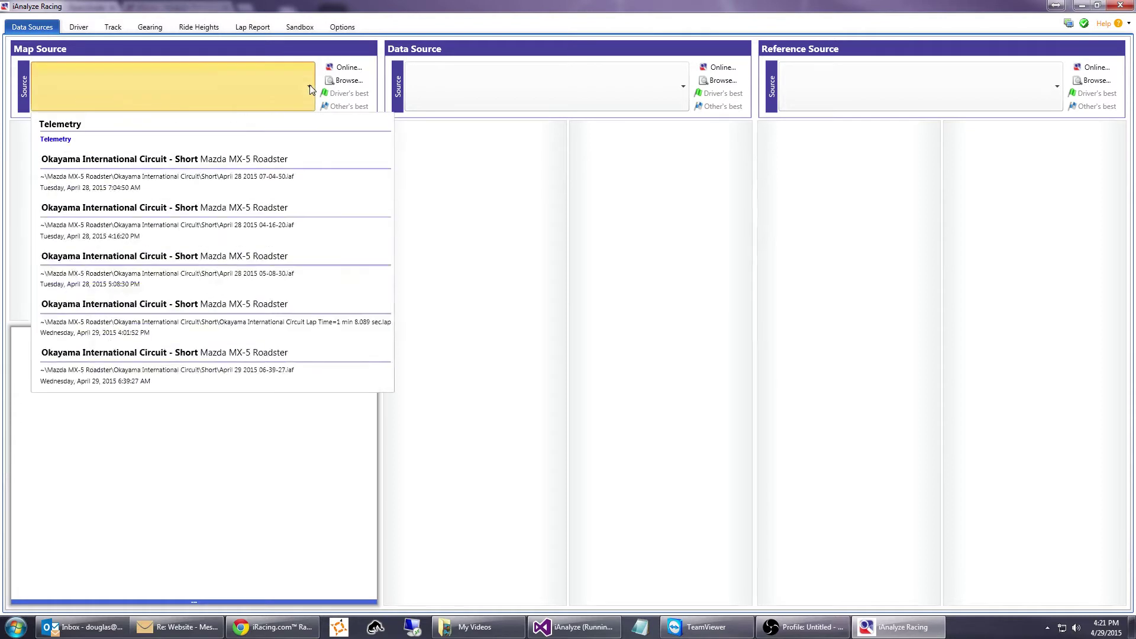
pyautogui.click(263, 179)
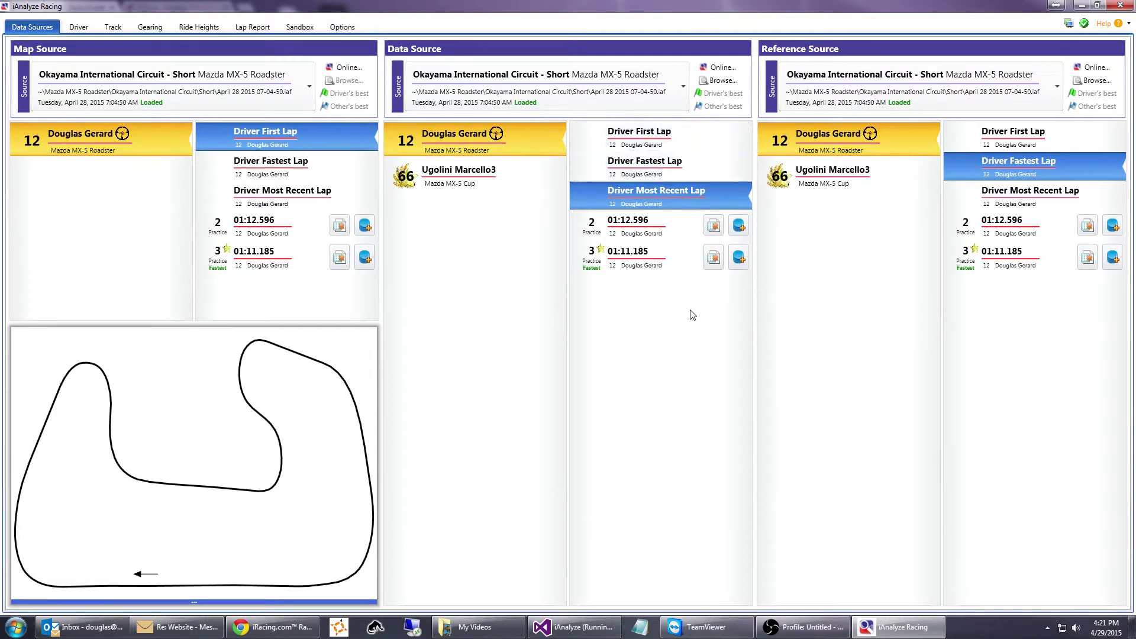
pyautogui.click(723, 81)
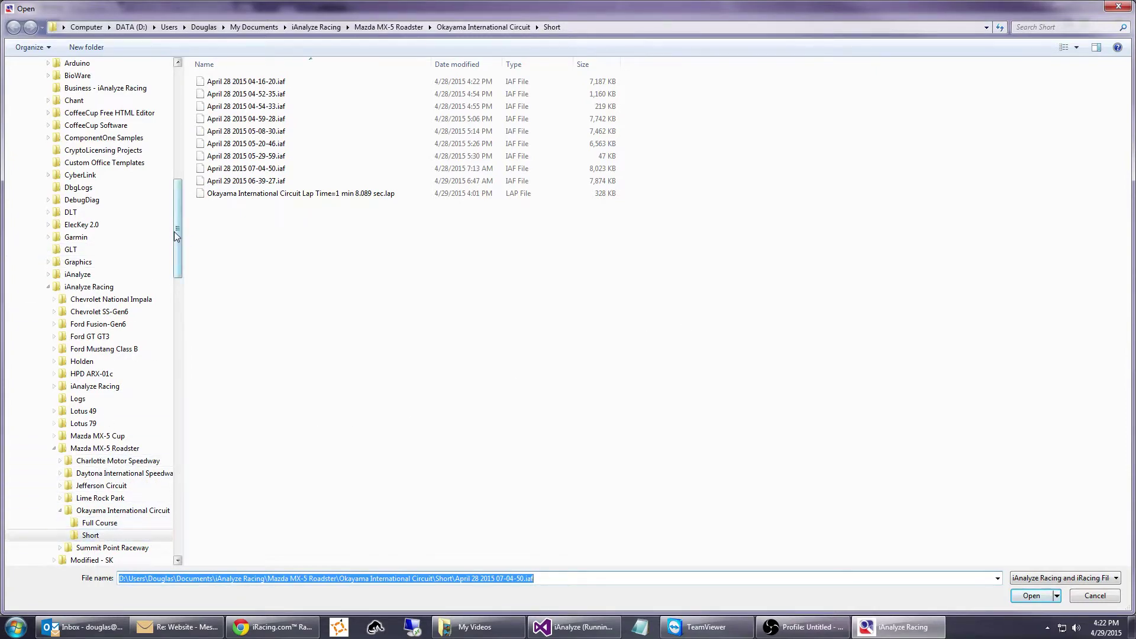
pyautogui.moveTo(176, 235); pyautogui.dragTo(187, 284)
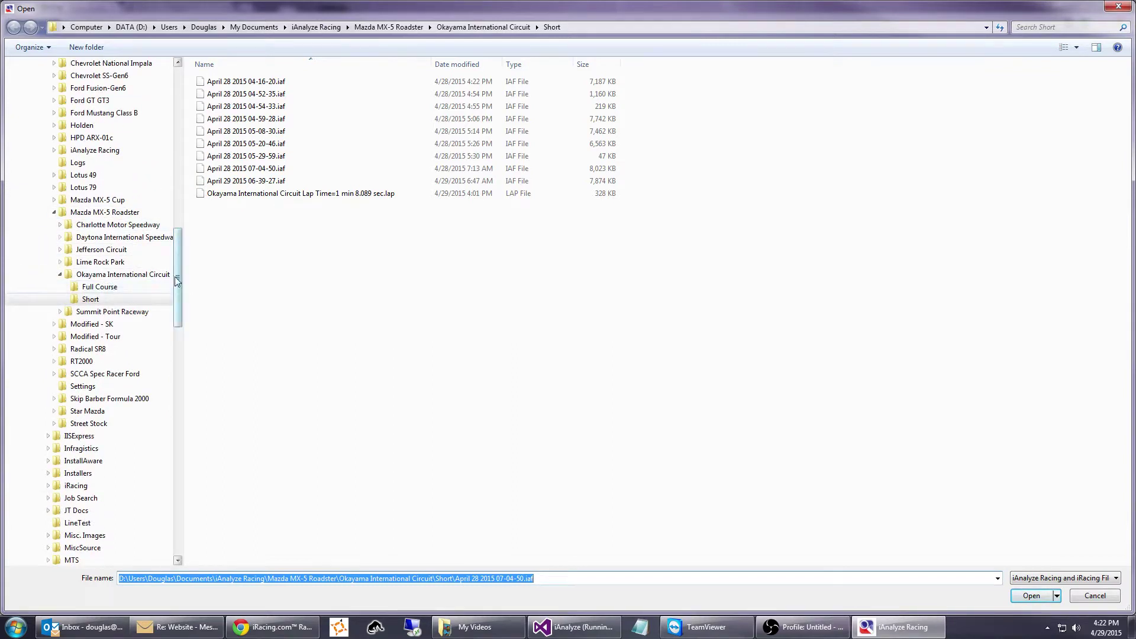
pyautogui.moveTo(175, 276); pyautogui.dragTo(176, 247)
pyautogui.click(89, 187)
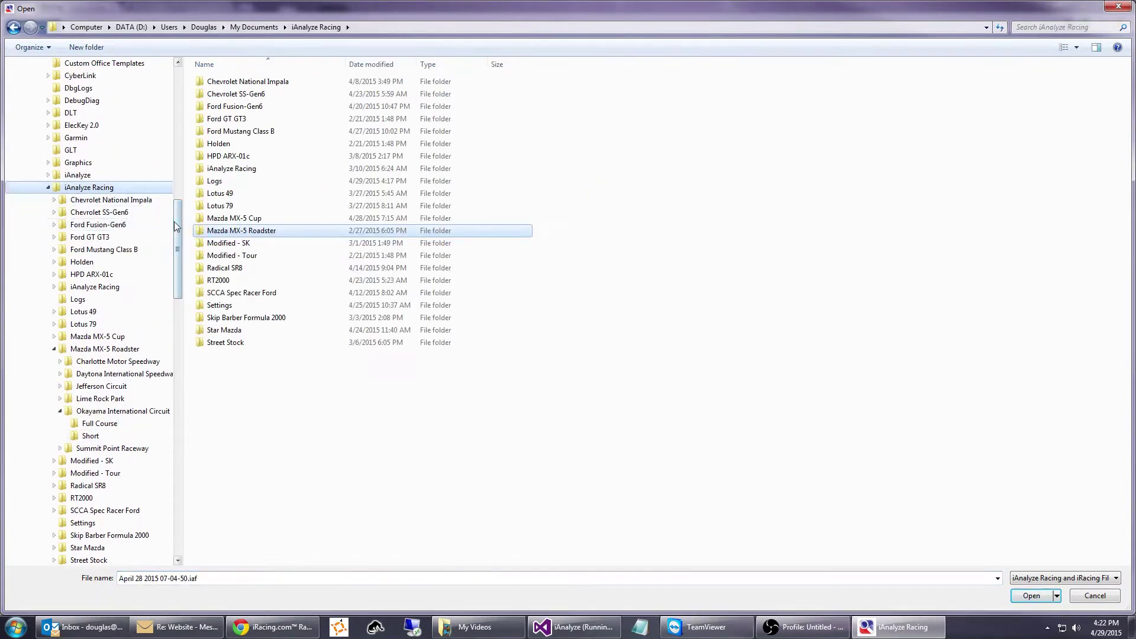
pyautogui.moveTo(176, 222); pyautogui.dragTo(178, 240)
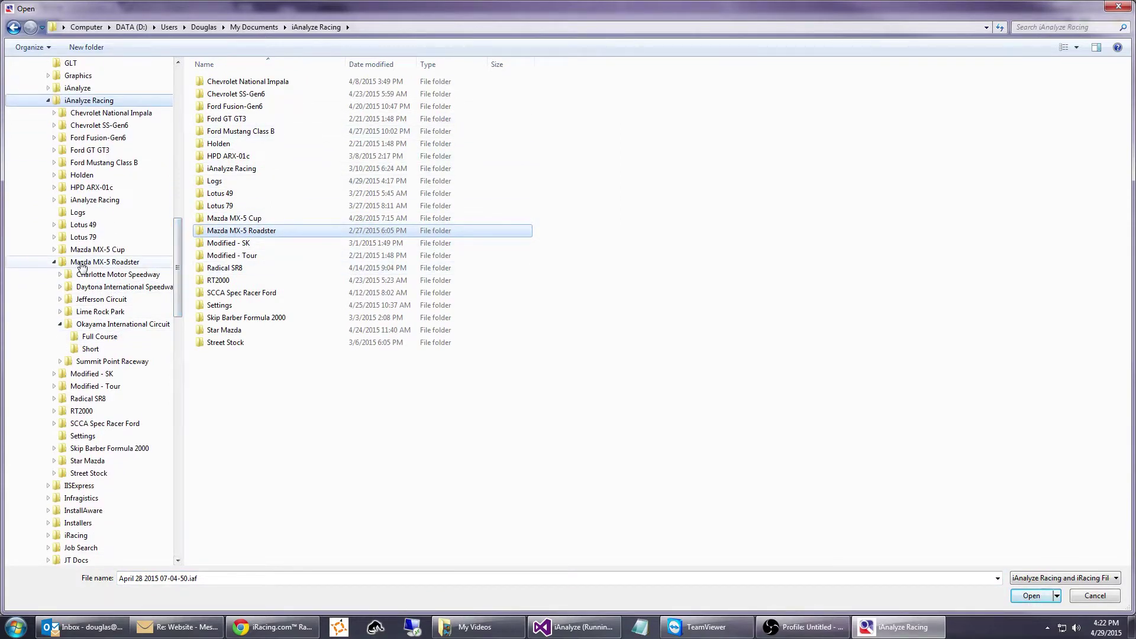
pyautogui.click(106, 338)
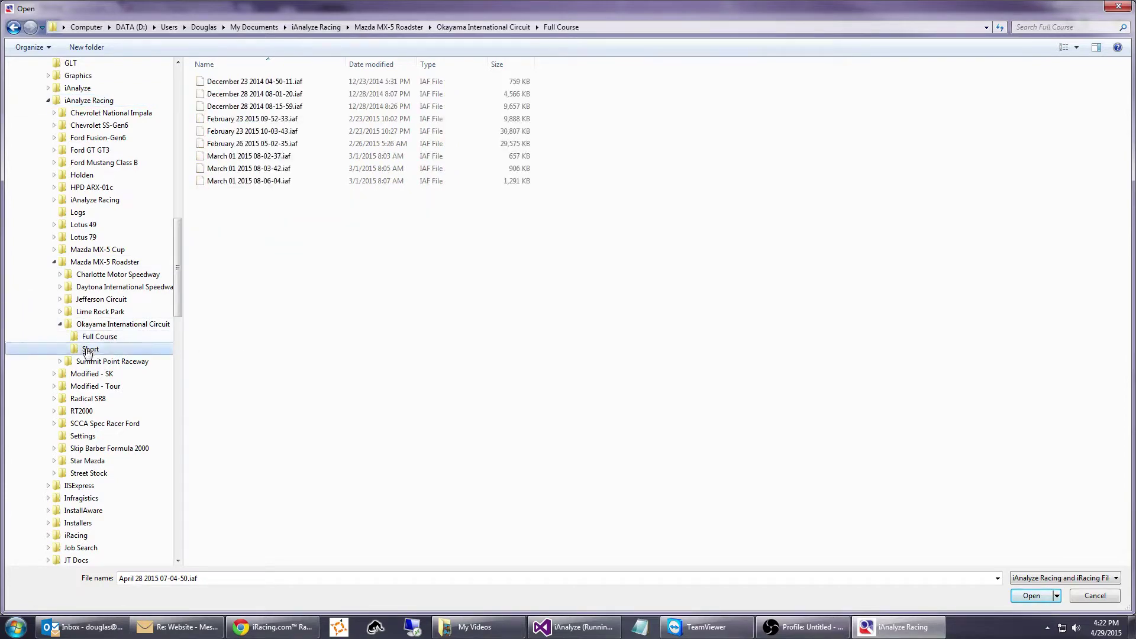
pyautogui.click(94, 337)
pyautogui.click(89, 350)
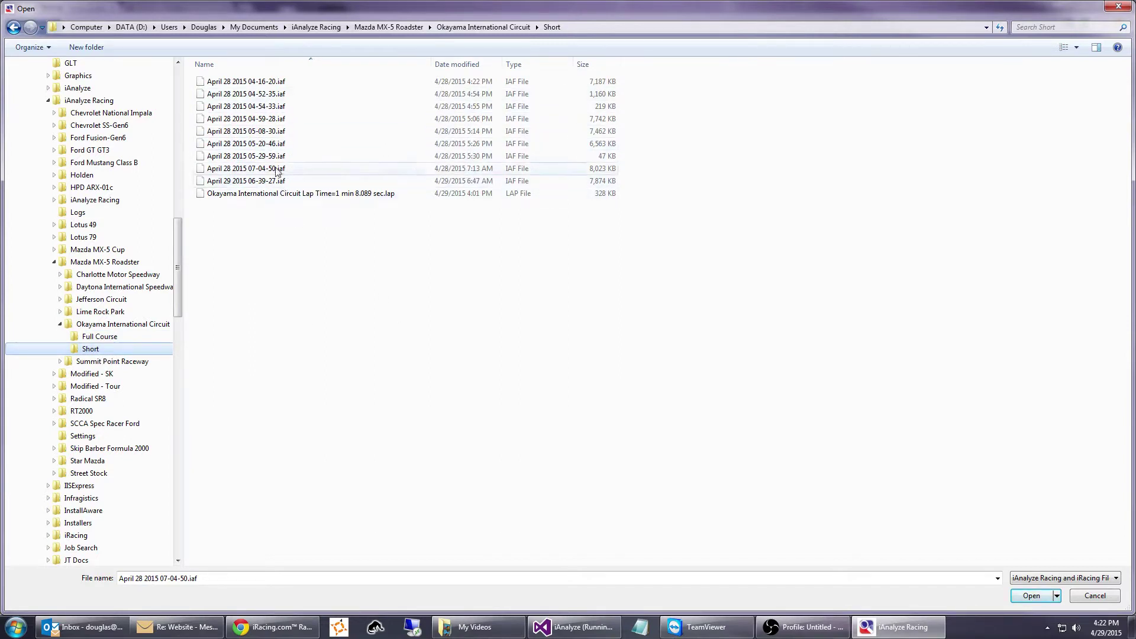
pyautogui.click(256, 120)
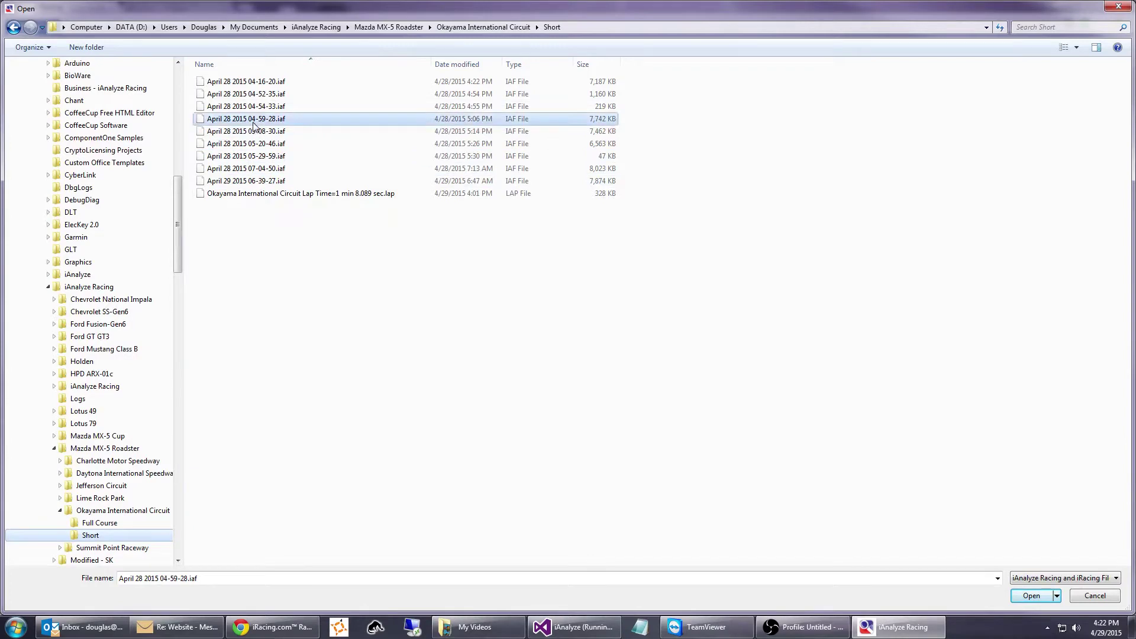
pyautogui.click(1034, 597)
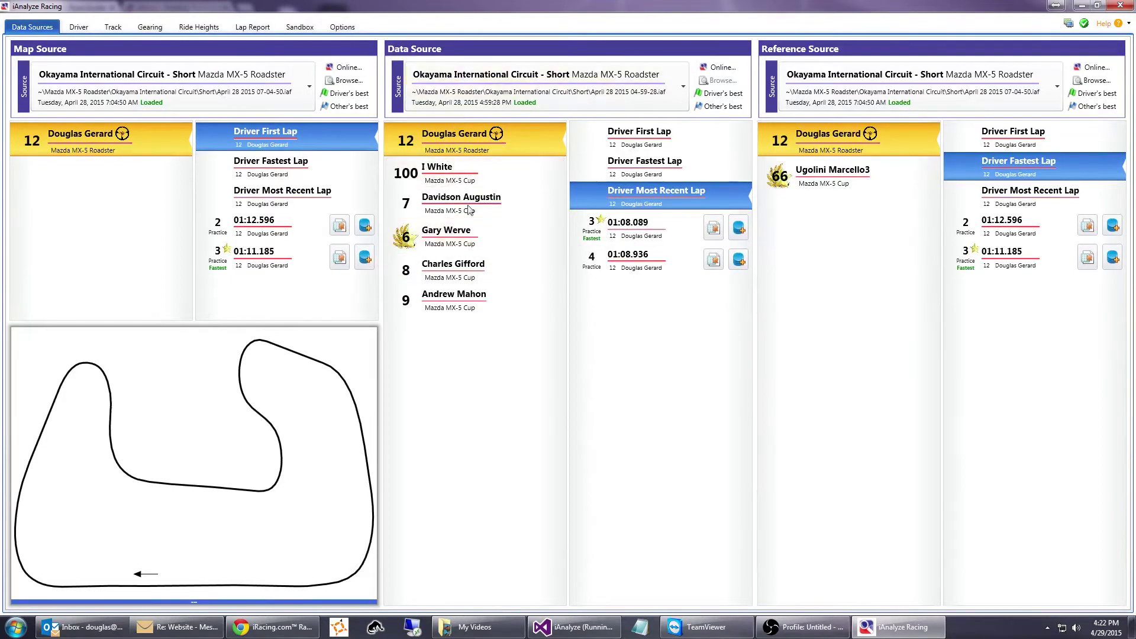
# Switch the map source to the 04-59-28 session, then back to the 07-04-50 file.
pyautogui.click(312, 84)
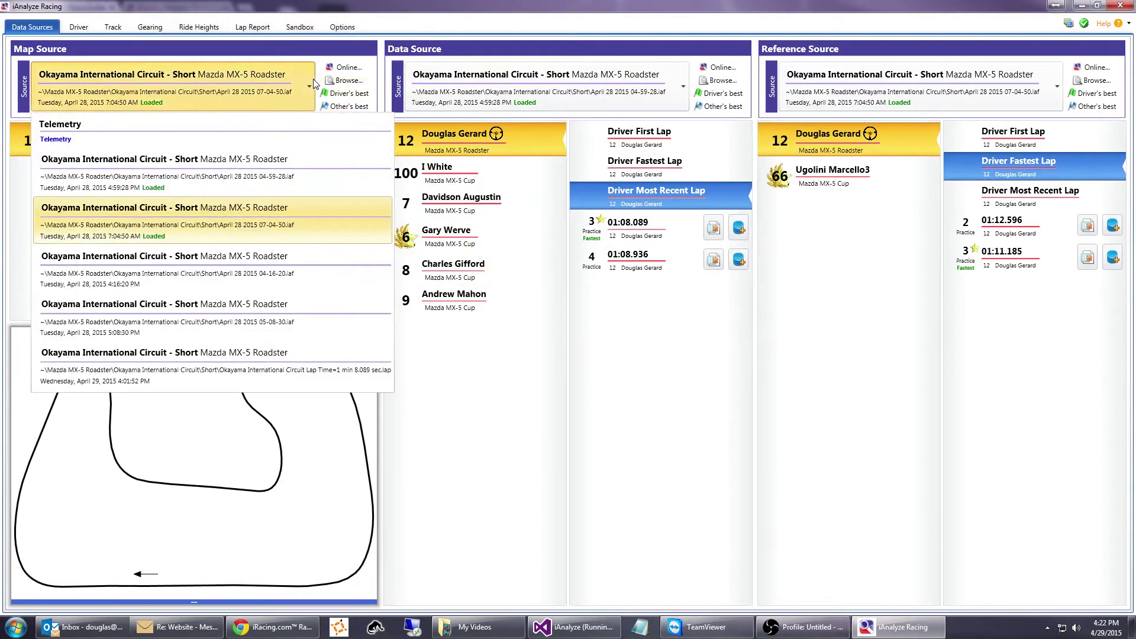
pyautogui.click(300, 180)
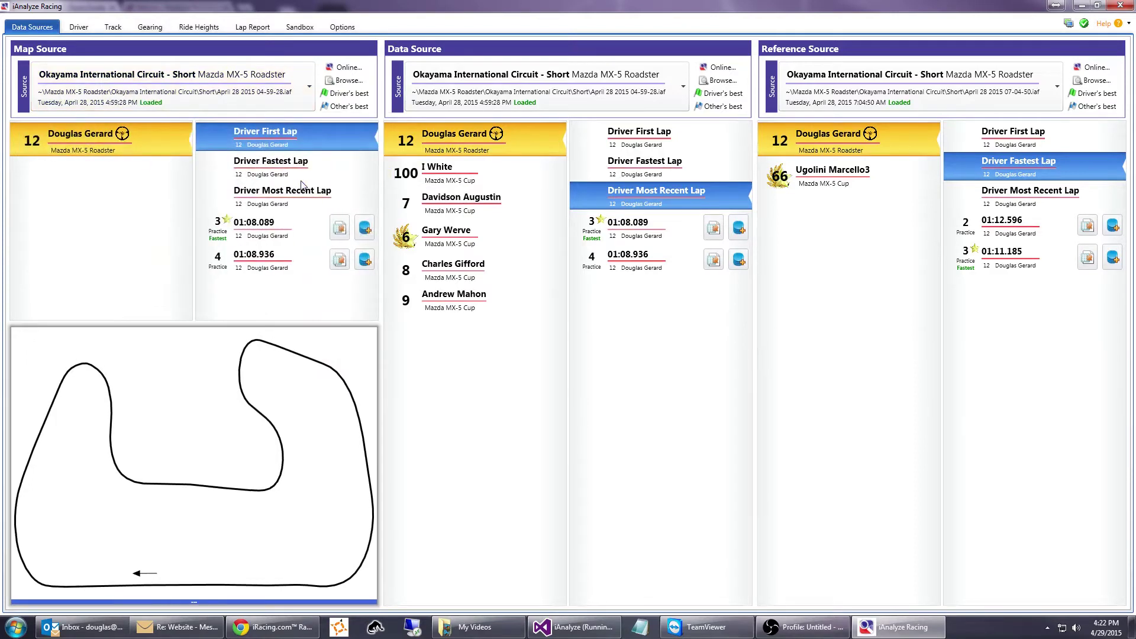
pyautogui.click(309, 81)
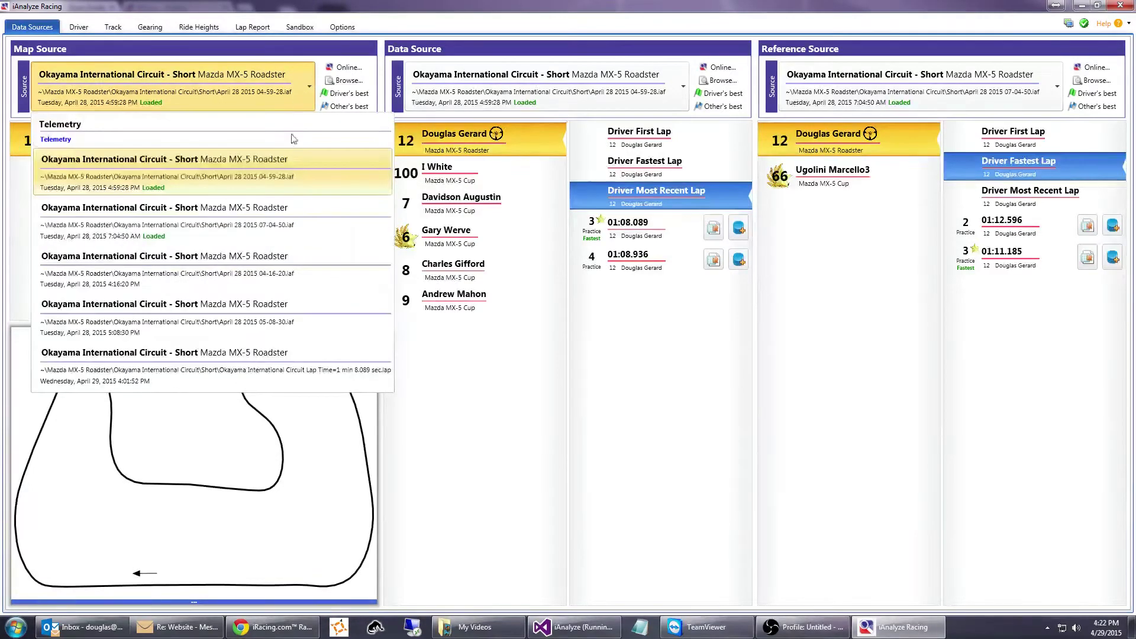
pyautogui.click(284, 220)
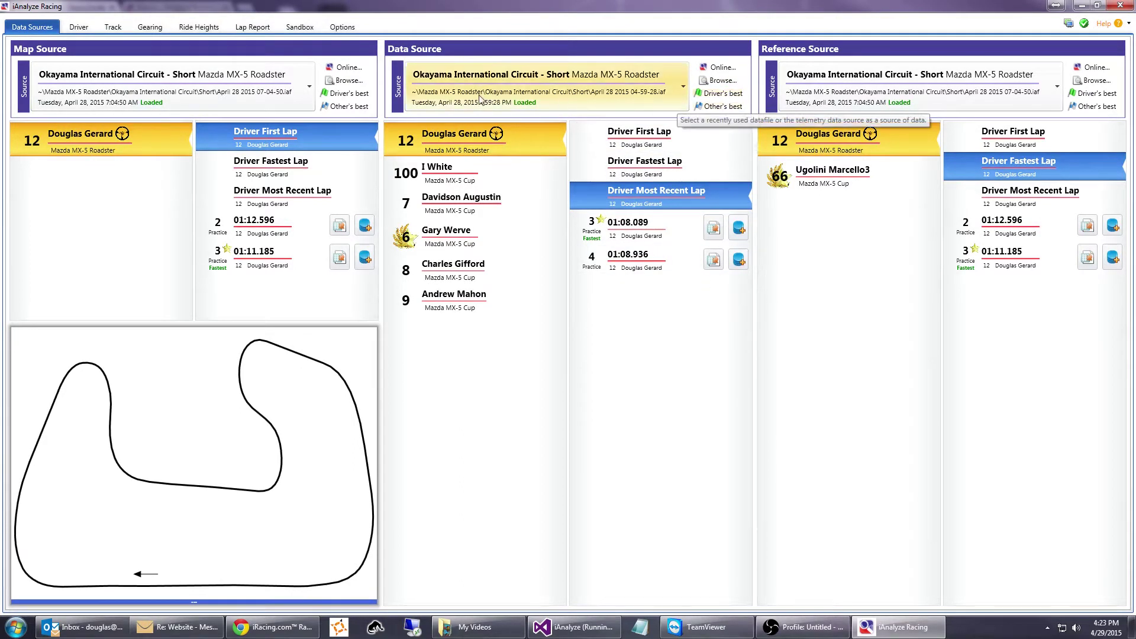
# Load own best lap 01:07.582 as data and another driver's best 01:04.357 as reference.
pyautogui.click(719, 94)
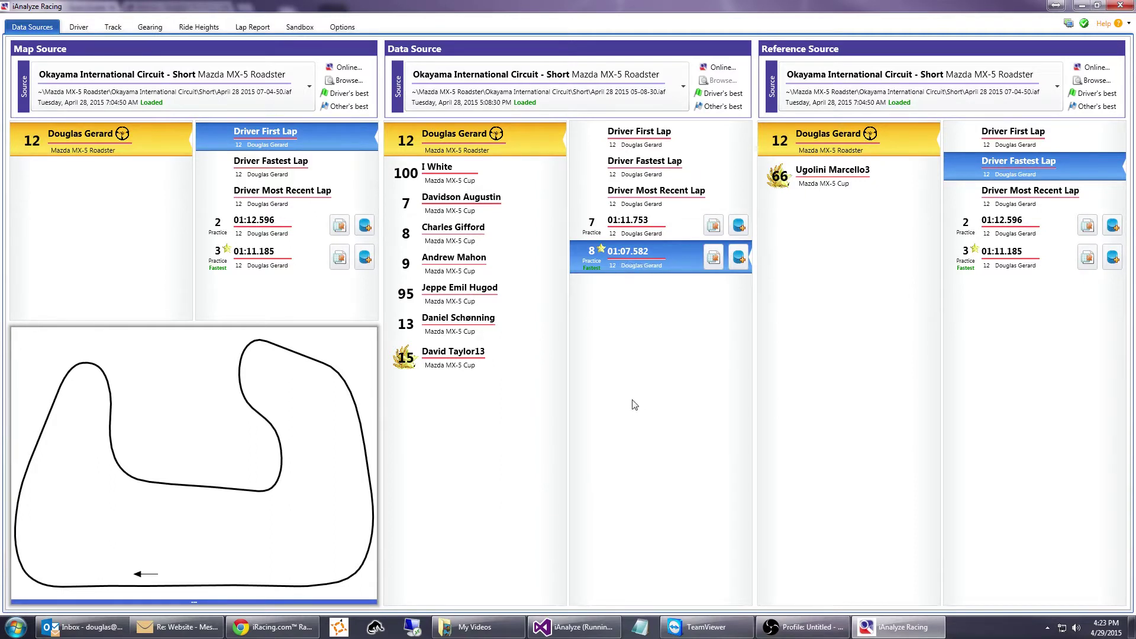
pyautogui.click(1098, 106)
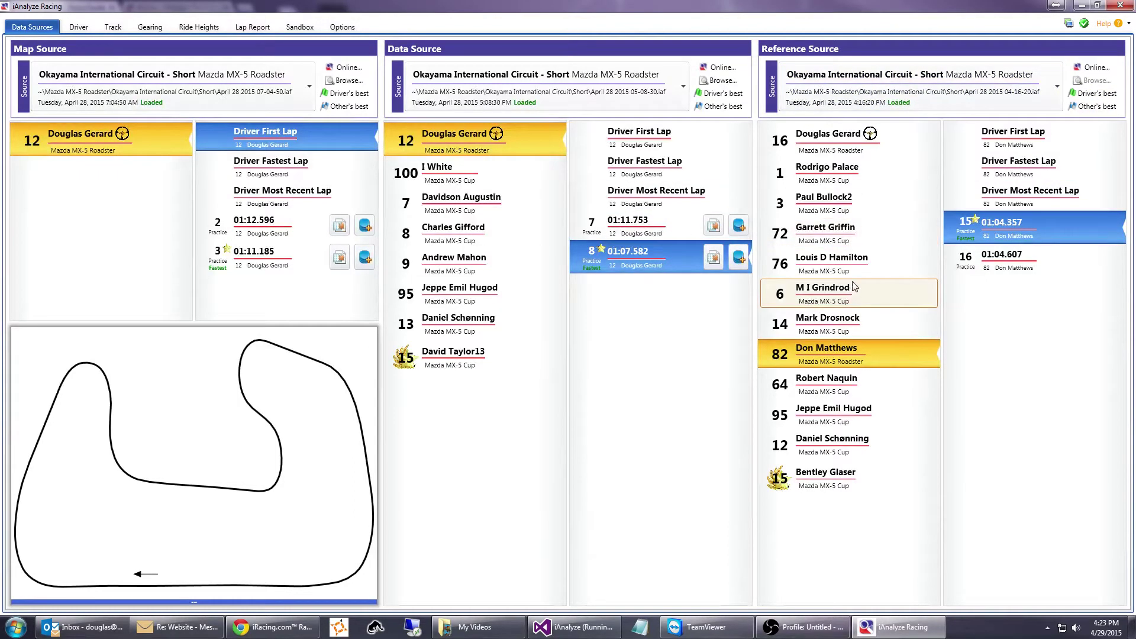
# Set the online lap search track to Okayama International Circuit with the Short configuration.
pyautogui.click(1110, 71)
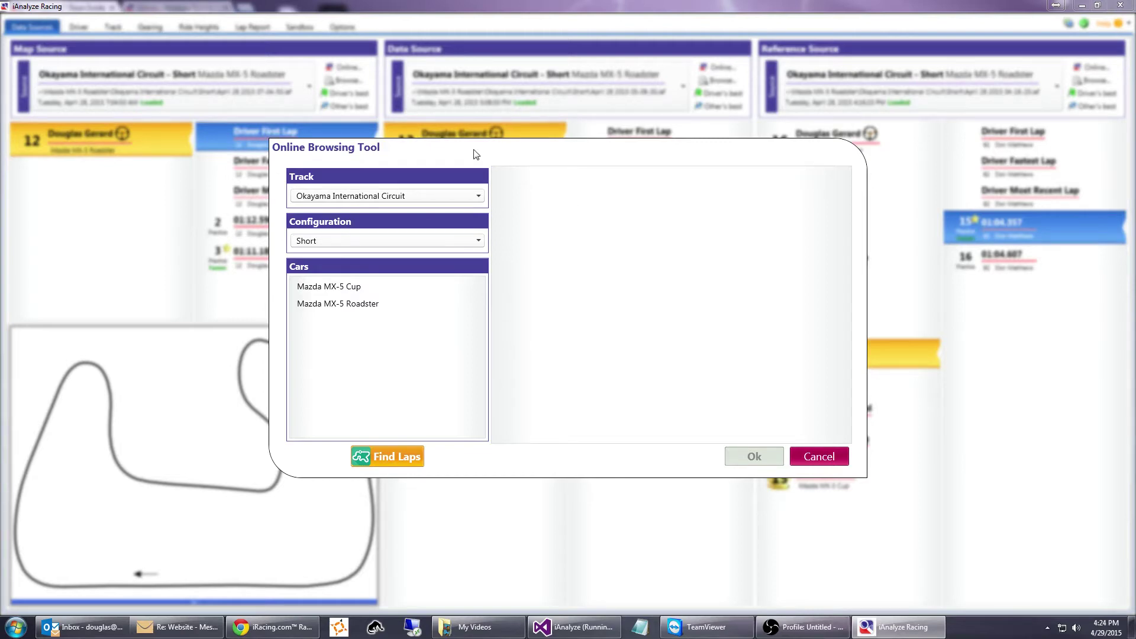
pyautogui.click(469, 196)
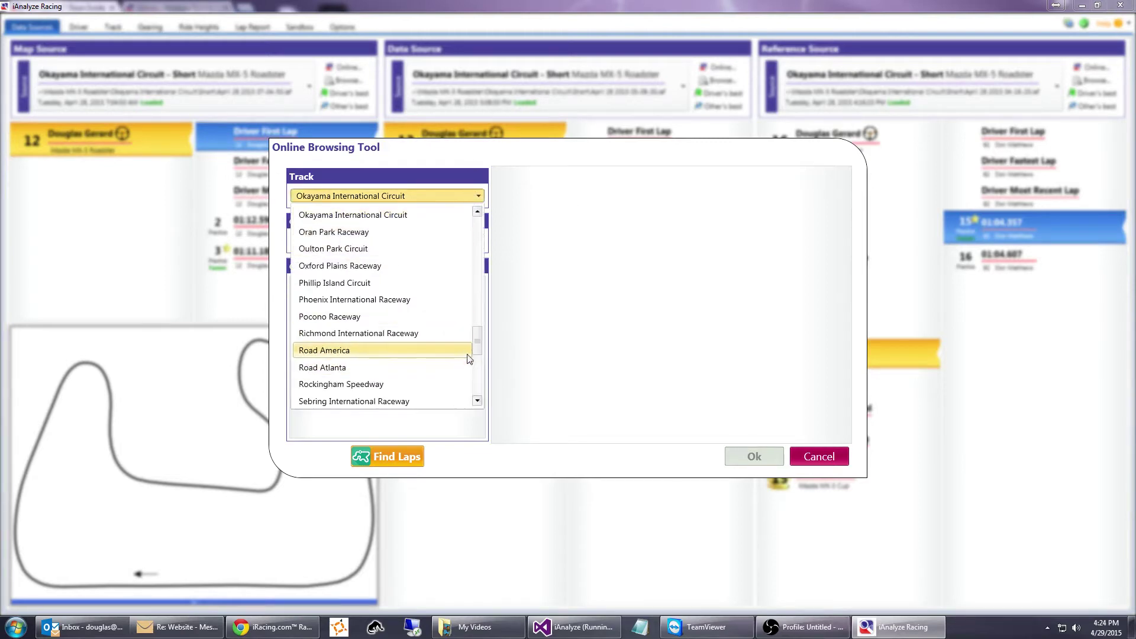
pyautogui.moveTo(478, 346)
pyautogui.mouseDown()
pyautogui.moveTo(480, 394)
pyautogui.moveTo(485, 353)
pyautogui.mouseUp()
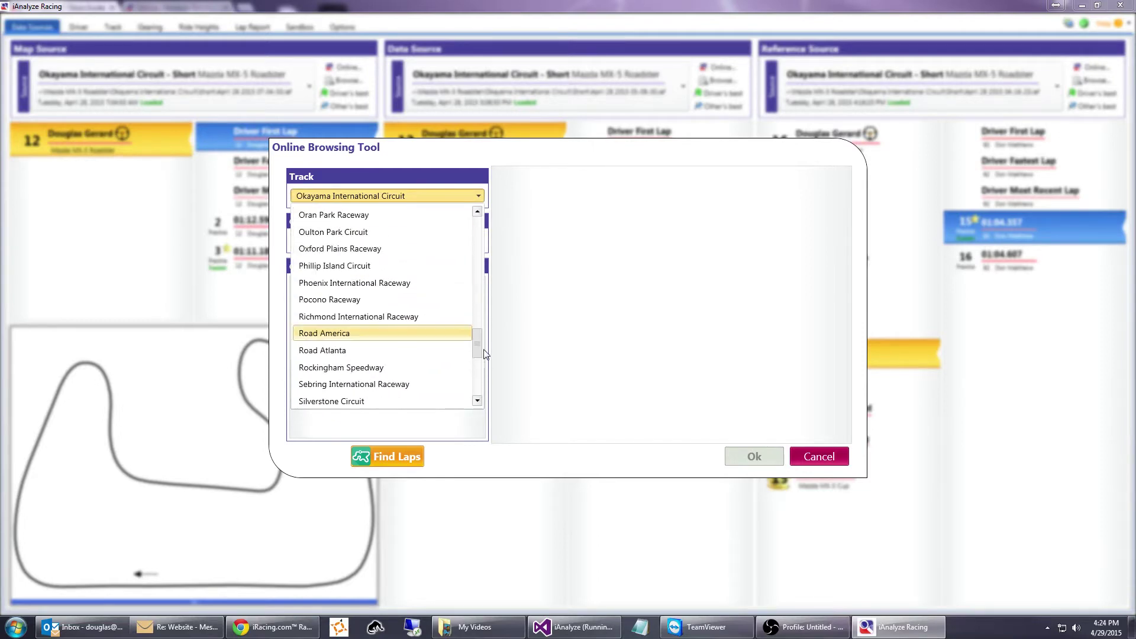
pyautogui.click(388, 336)
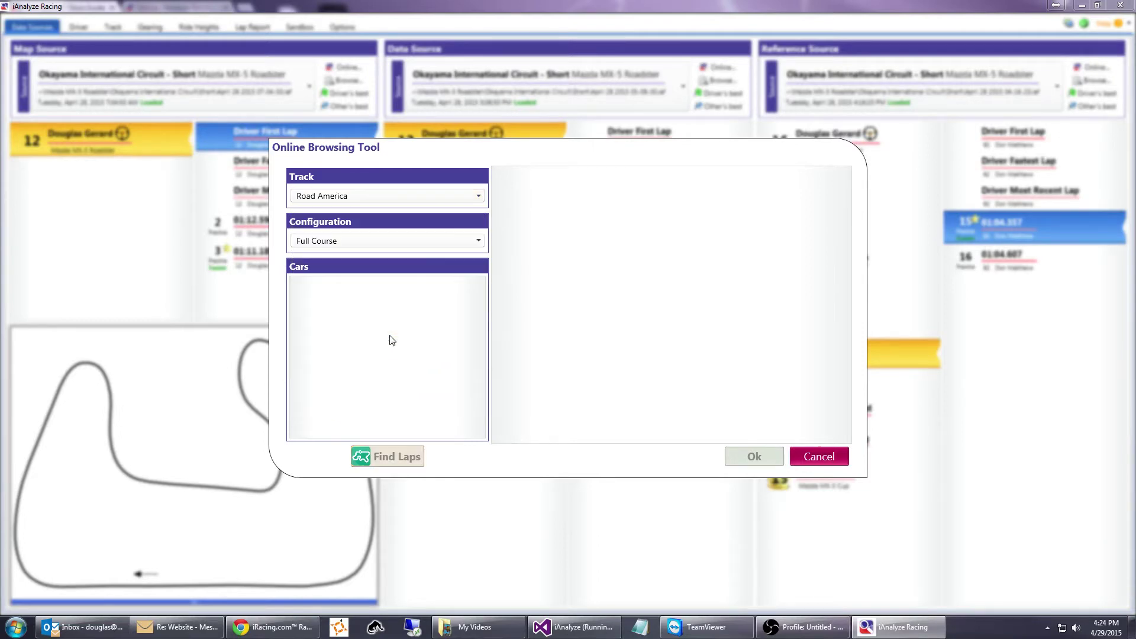
pyautogui.click(472, 195)
pyautogui.scroll(5, 430, 278)
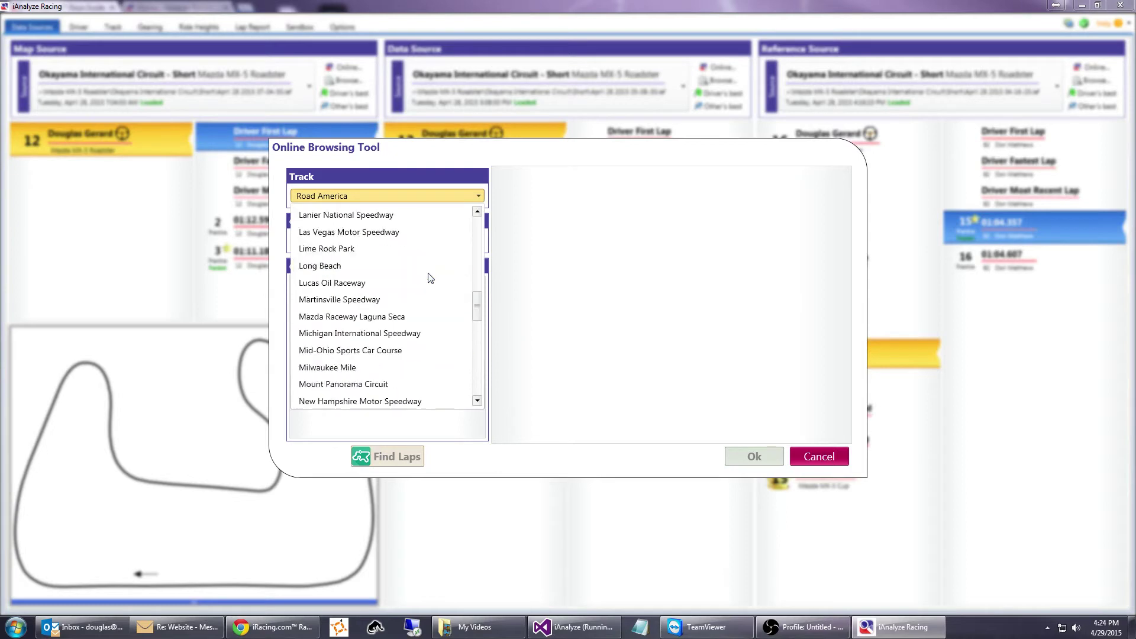
pyautogui.scroll(6, 431, 279)
pyautogui.scroll(-4, 429, 279)
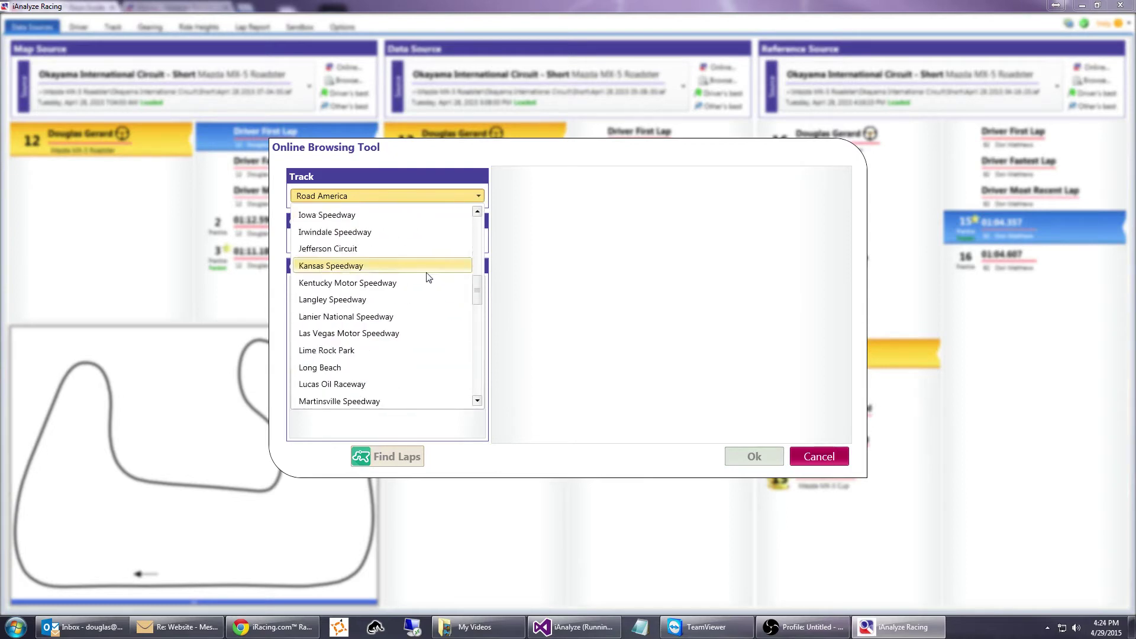
pyautogui.scroll(-4, 429, 278)
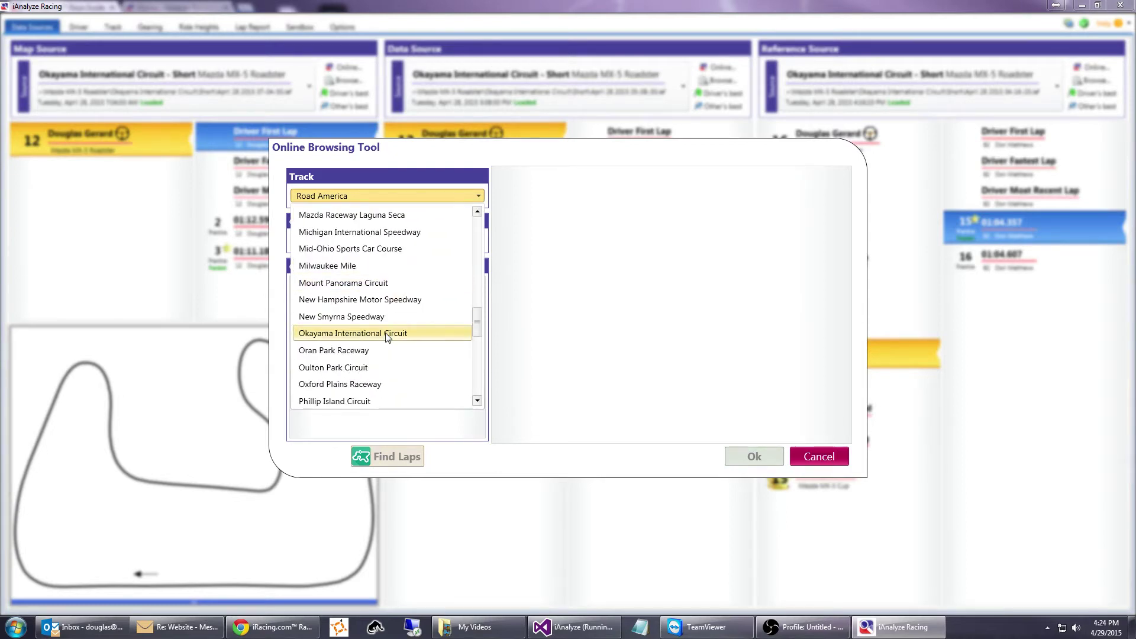
pyautogui.click(388, 333)
pyautogui.click(476, 241)
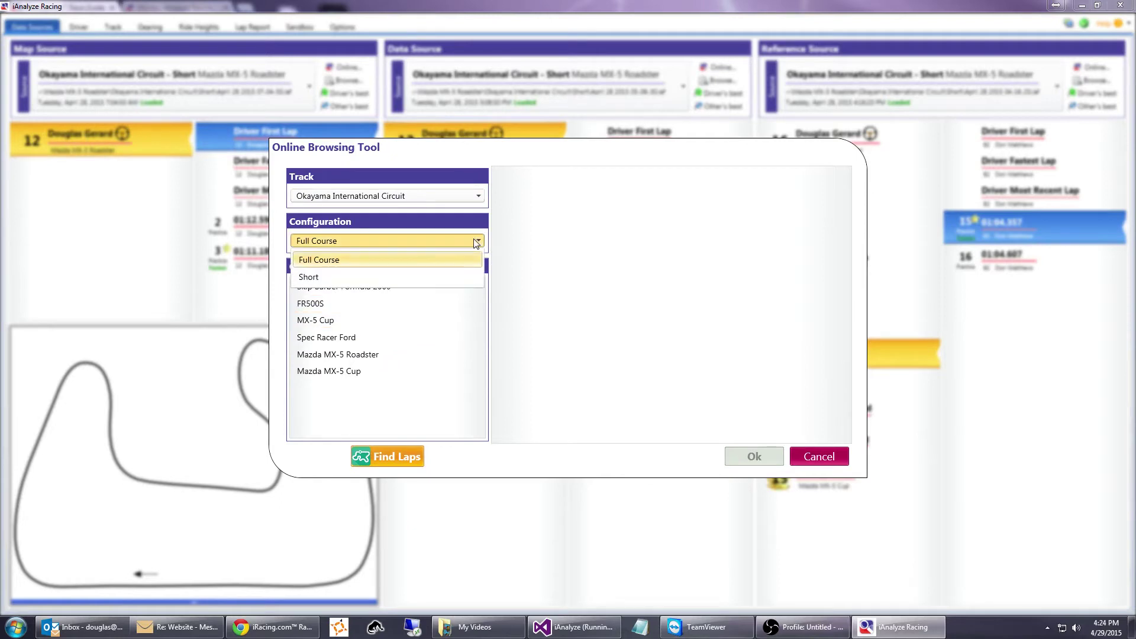
pyautogui.click(328, 276)
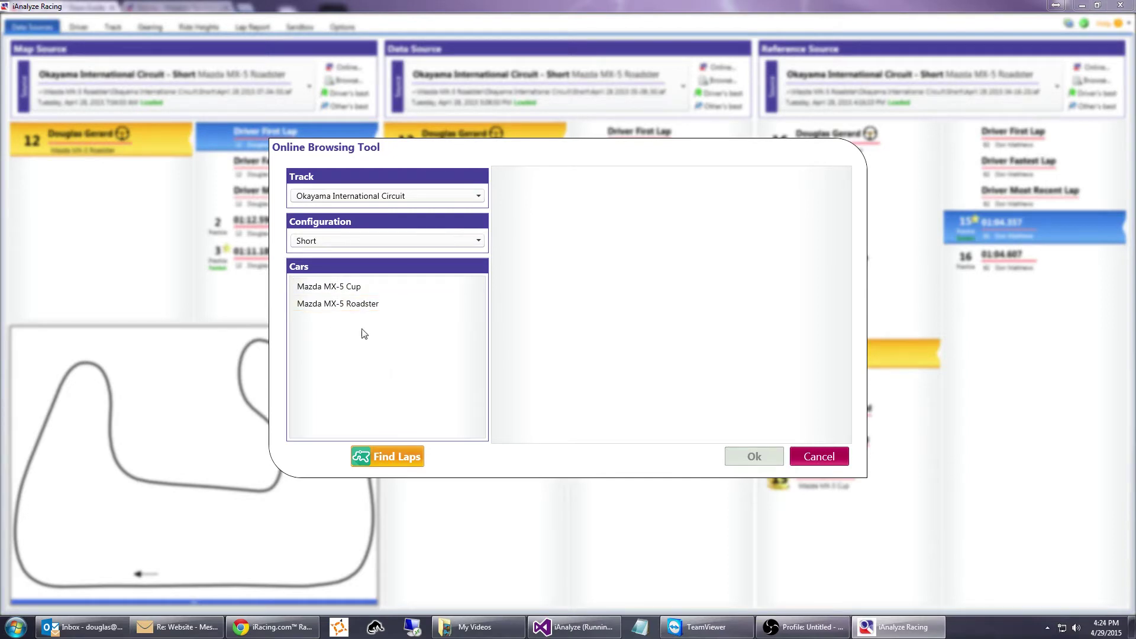
# Select both the Mazda MX-5 Cup and Mazda MX-5 Roadster cars and search for laps.
pyautogui.click(318, 286)
pyautogui.click(347, 303)
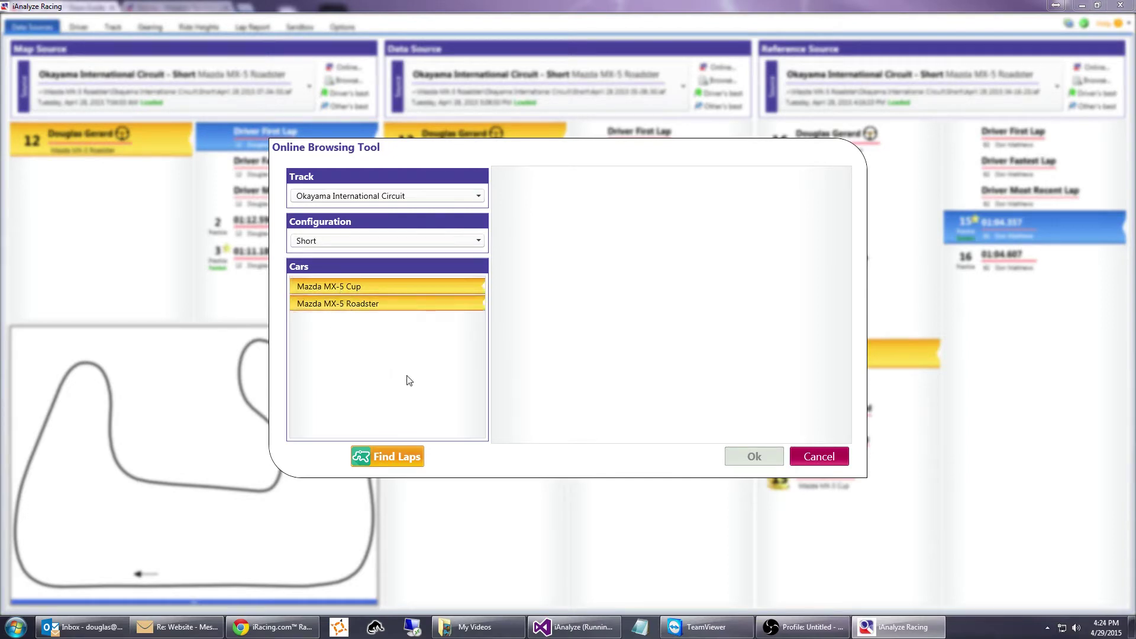
pyautogui.click(329, 287)
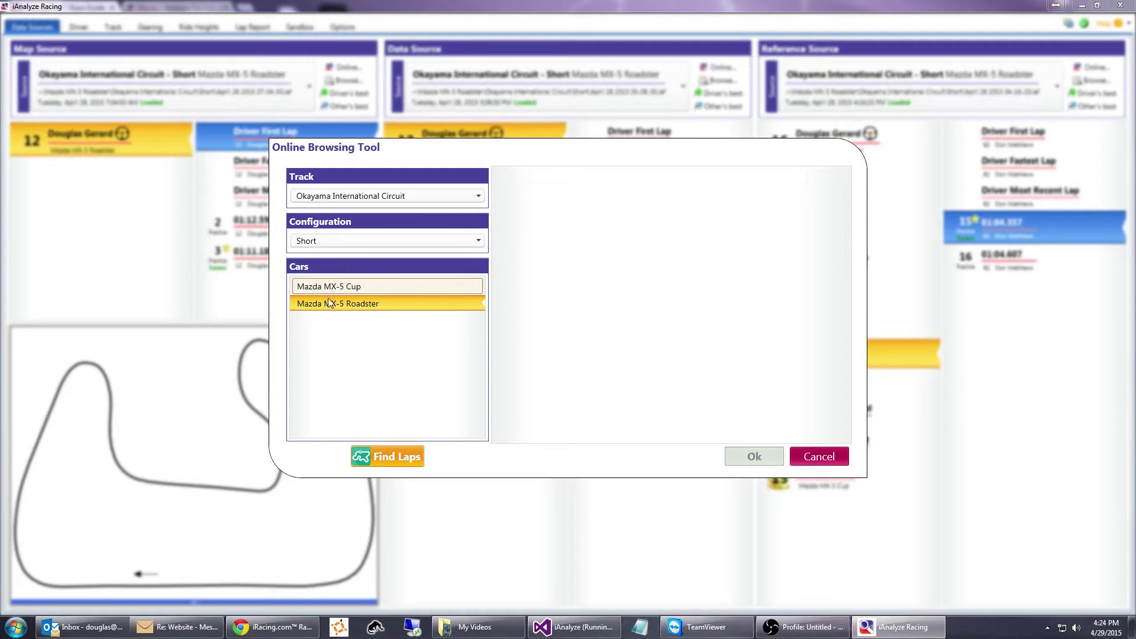
pyautogui.click(330, 305)
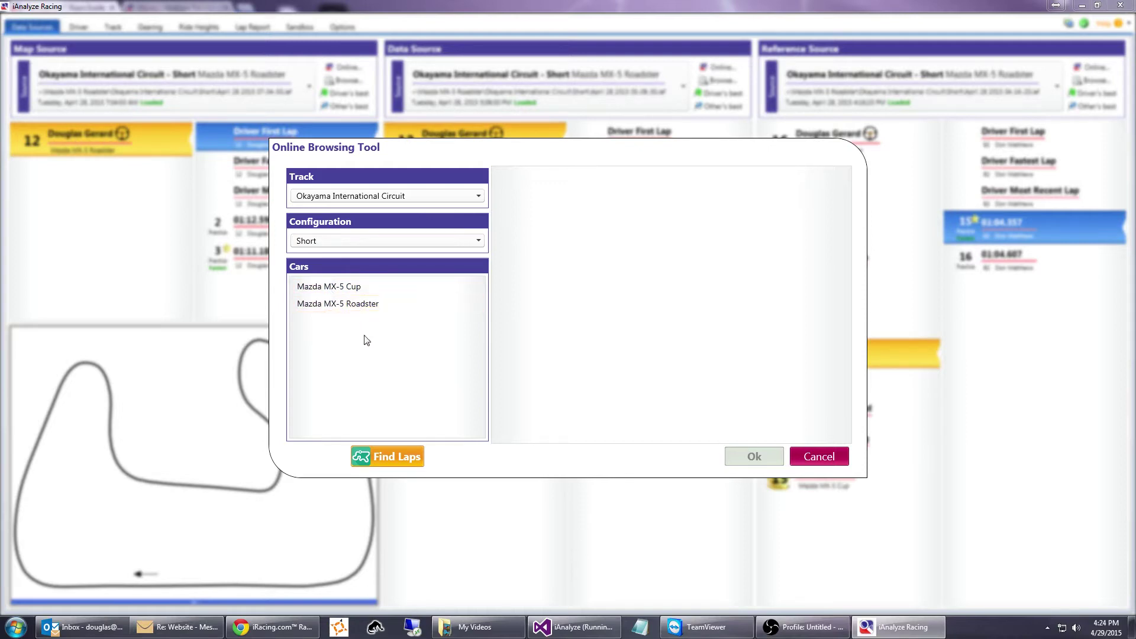
pyautogui.click(350, 304)
pyautogui.click(355, 287)
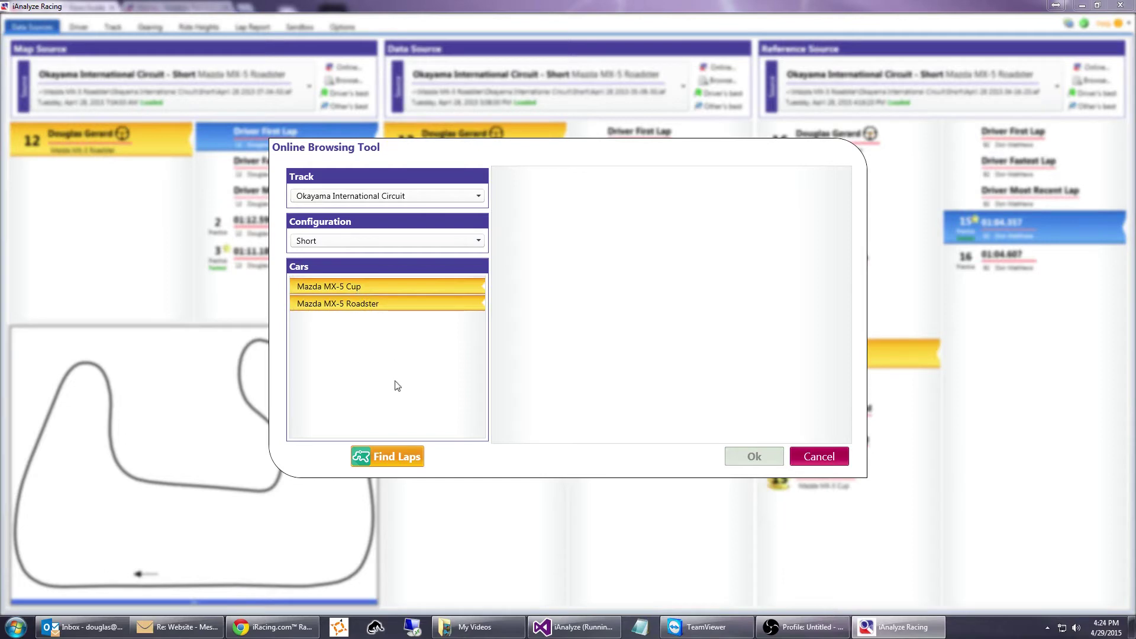
pyautogui.click(358, 307)
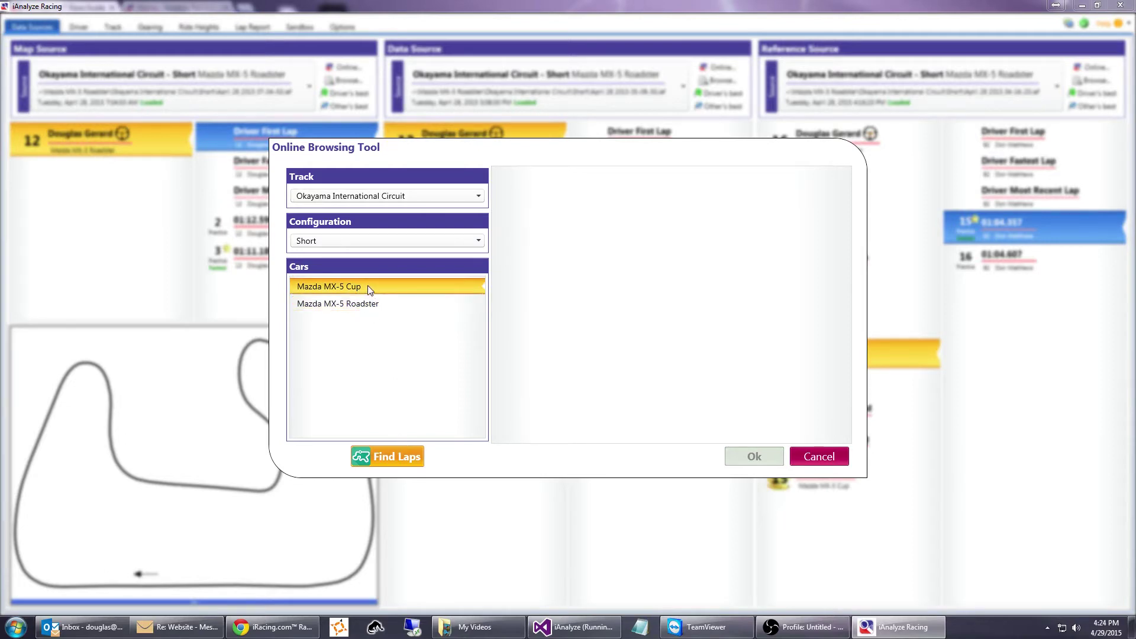
pyautogui.click(368, 286)
pyautogui.click(351, 304)
pyautogui.click(336, 288)
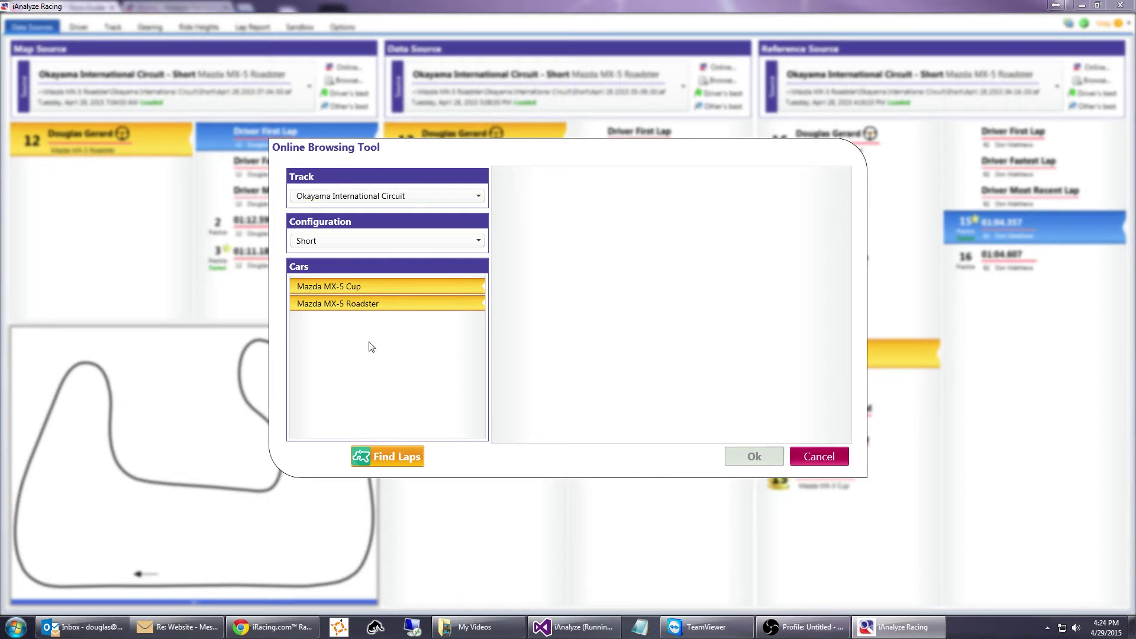
pyautogui.click(384, 466)
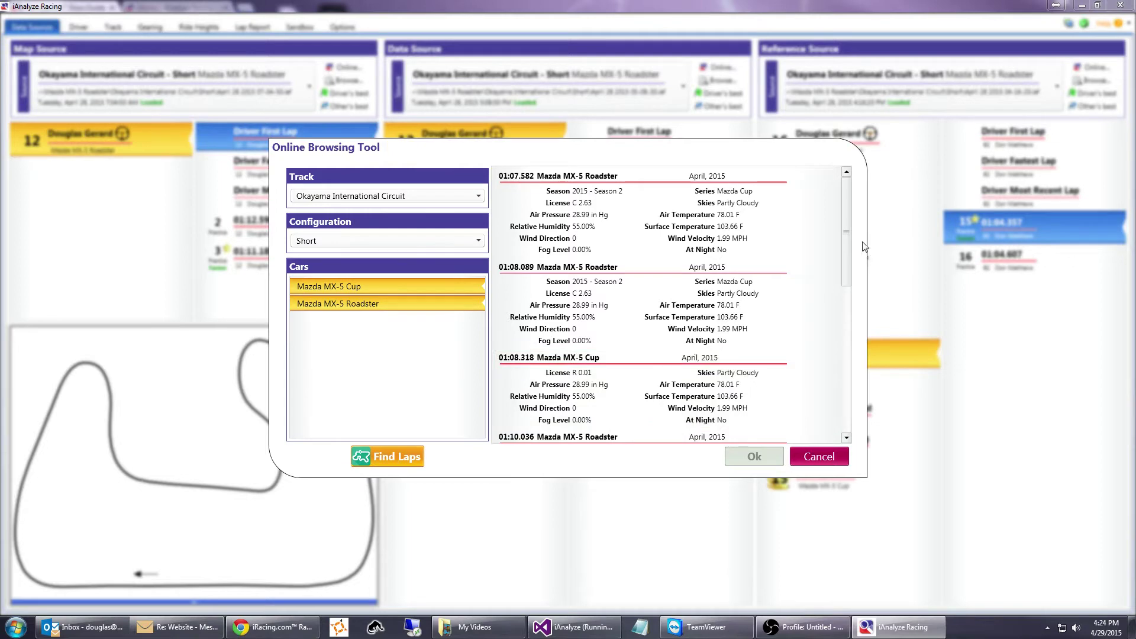
# Select the top 01:07.582 Mazda MX-5 Roadster online lap and load it.
pyautogui.moveTo(846, 256)
pyautogui.mouseDown()
pyautogui.moveTo(828, 416)
pyautogui.moveTo(850, 228)
pyautogui.moveTo(846, 413)
pyautogui.moveTo(852, 255)
pyautogui.mouseUp()
pyautogui.click(626, 223)
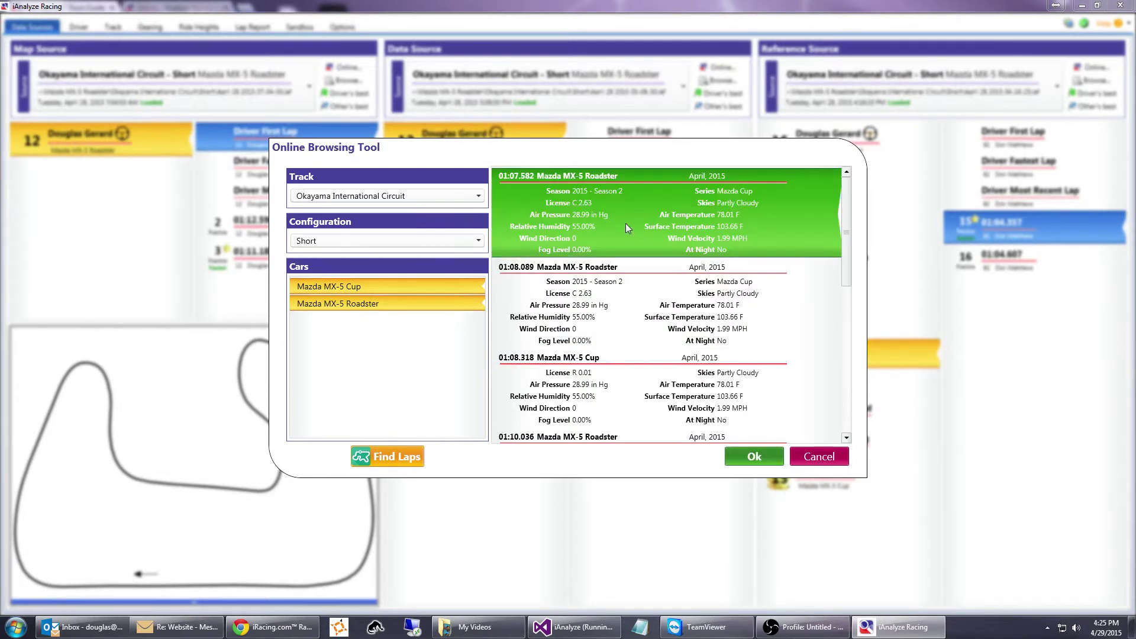
pyautogui.click(750, 458)
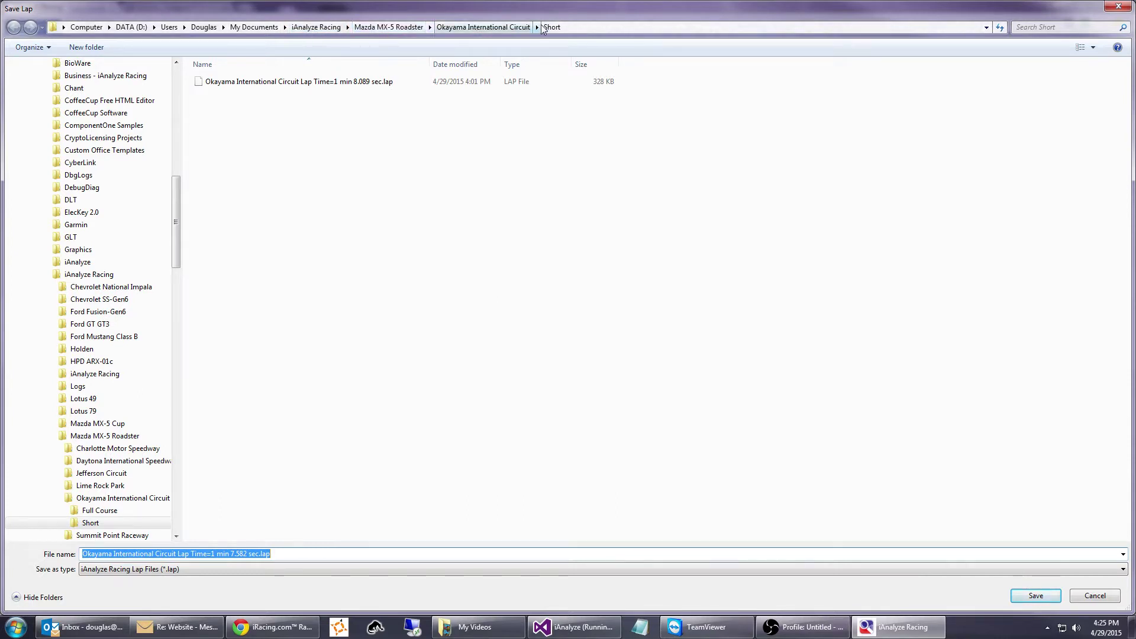
# Save the downloaded lap under its default name in the Okayama International Circuit\Short folder.
pyautogui.click(1044, 595)
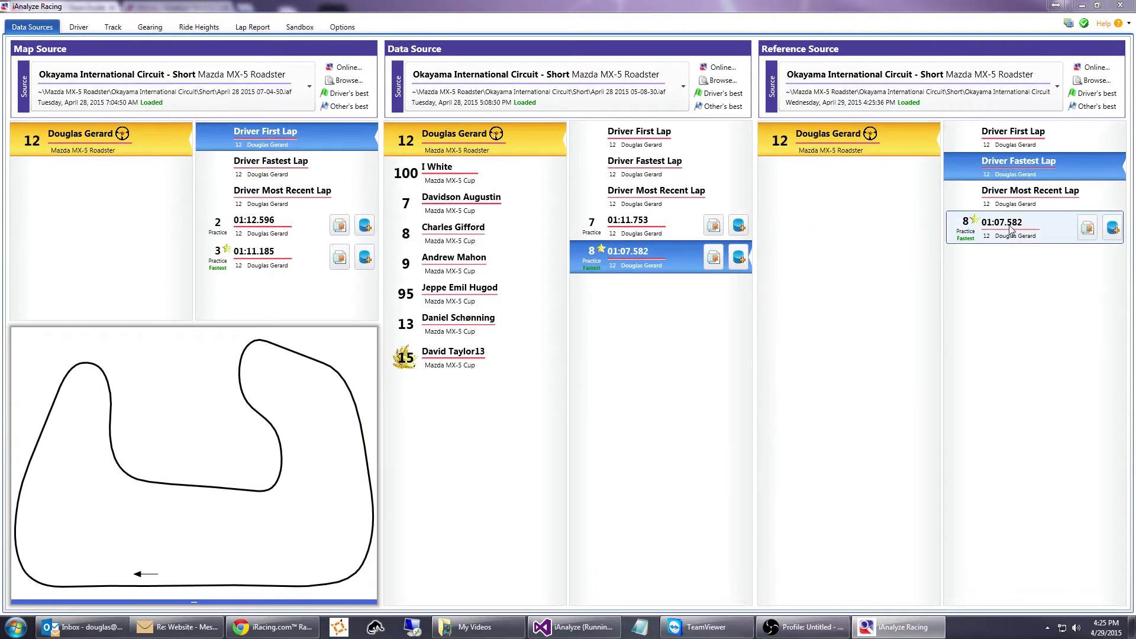
# Switch the data source to the 07-04-50 file, then to the 04-59-28 telemetry file.
pyautogui.click(682, 89)
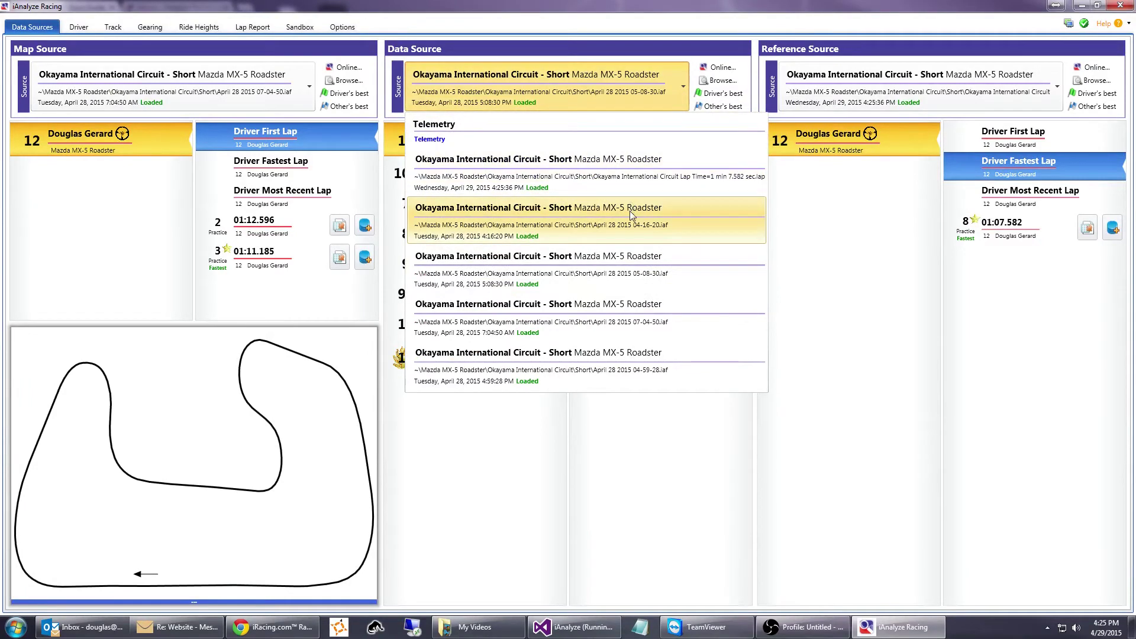
pyautogui.click(620, 328)
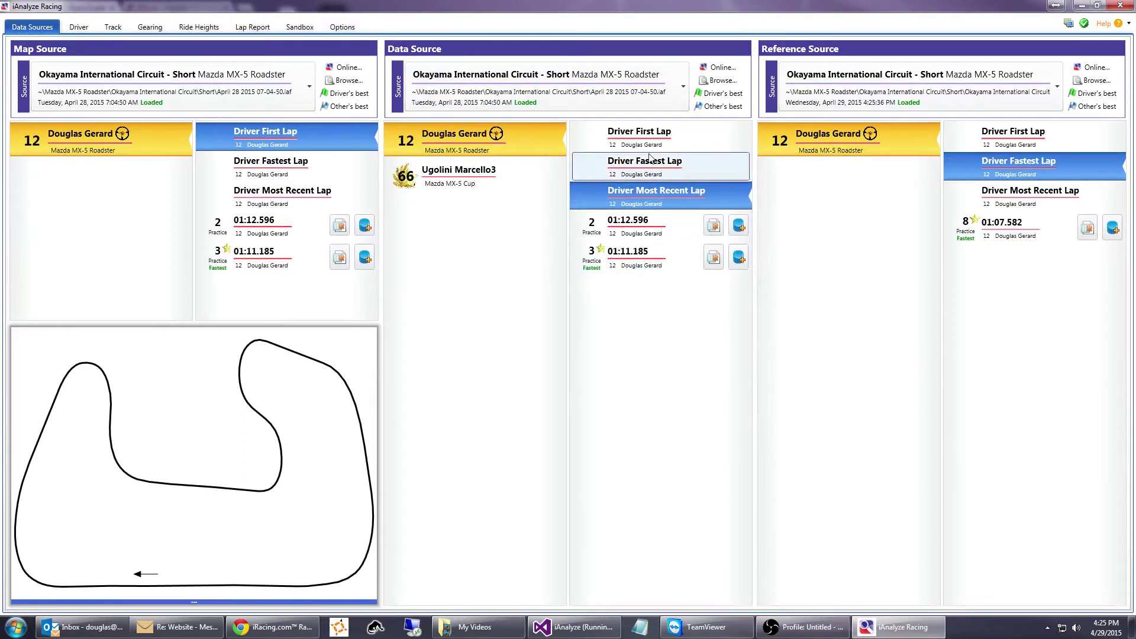
pyautogui.click(651, 84)
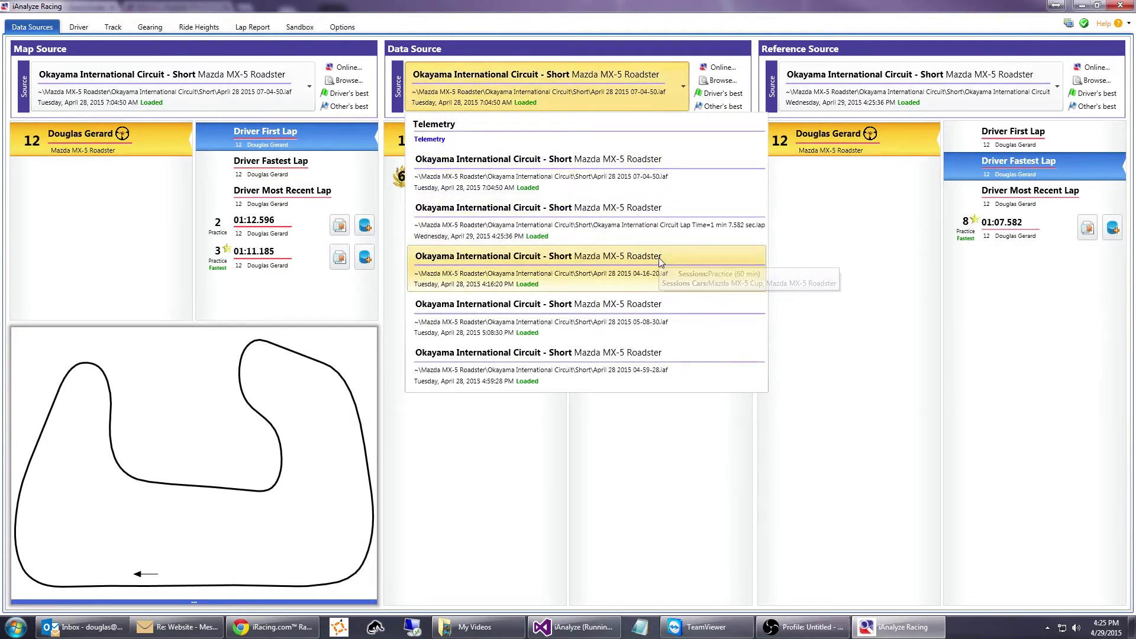
pyautogui.click(643, 379)
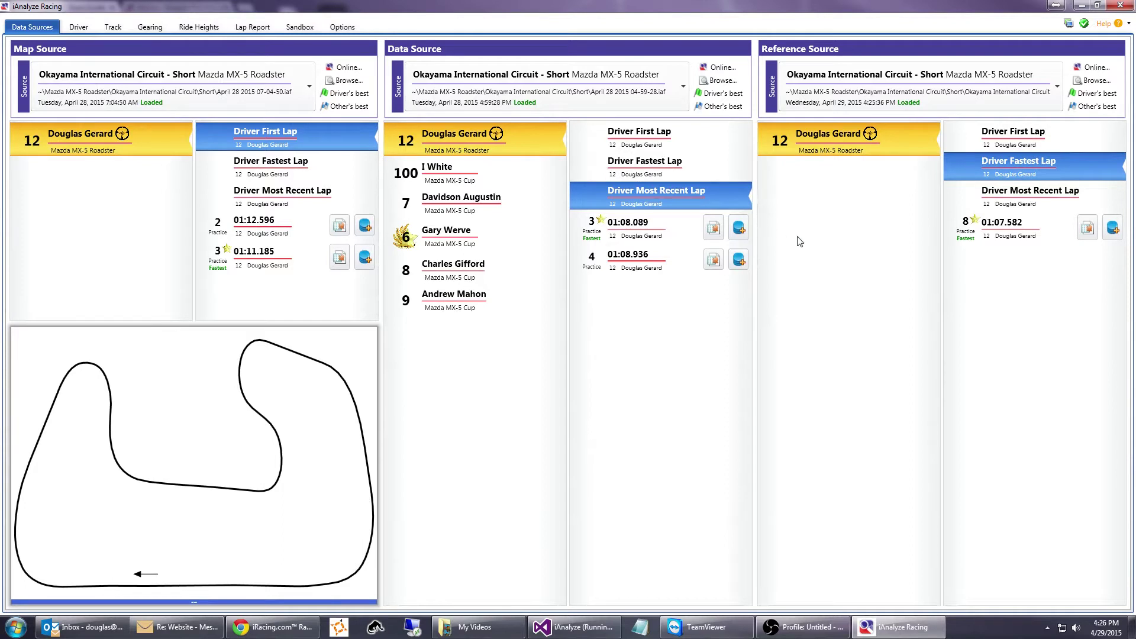
# Select lap 3, 01:08.089, and export its lap data with setup.
pyautogui.click(642, 233)
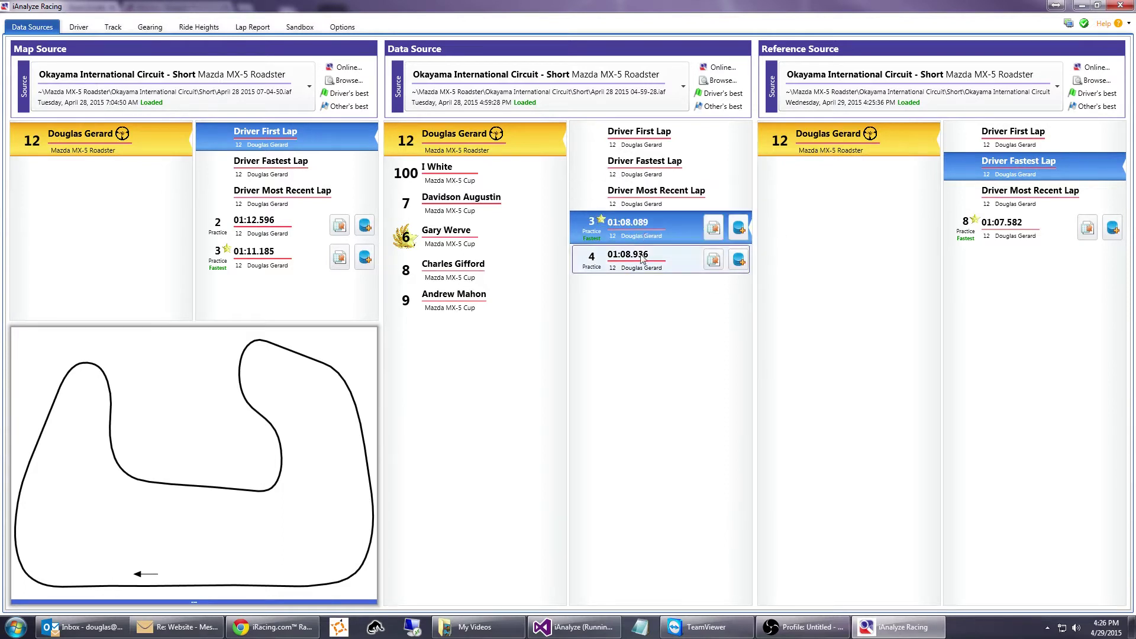
pyautogui.click(642, 260)
pyautogui.click(637, 228)
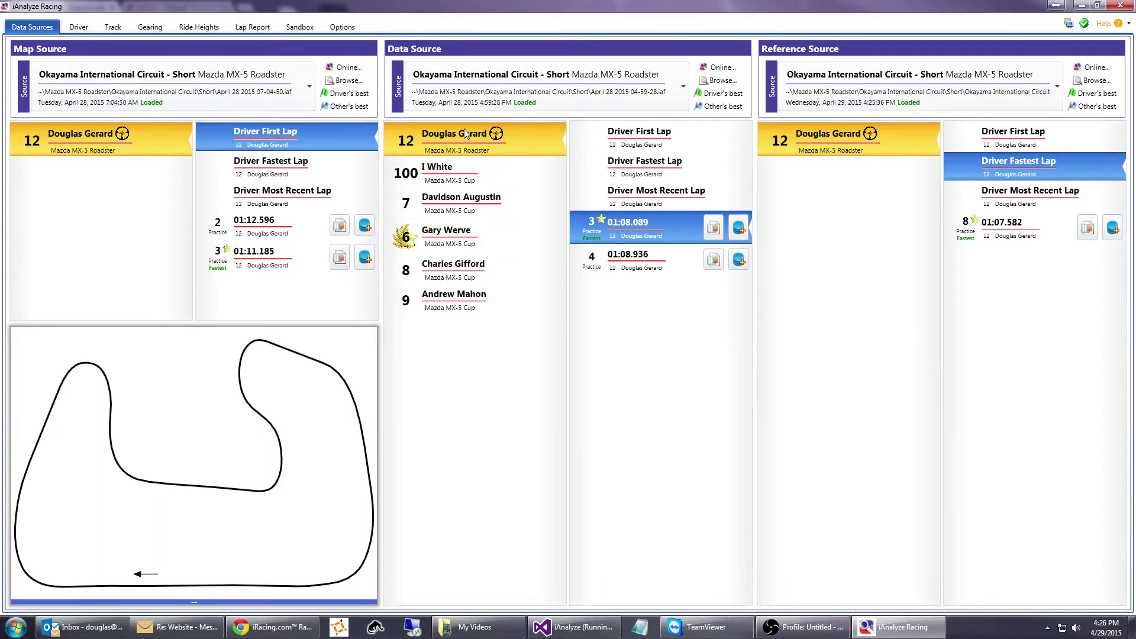
pyautogui.click(739, 229)
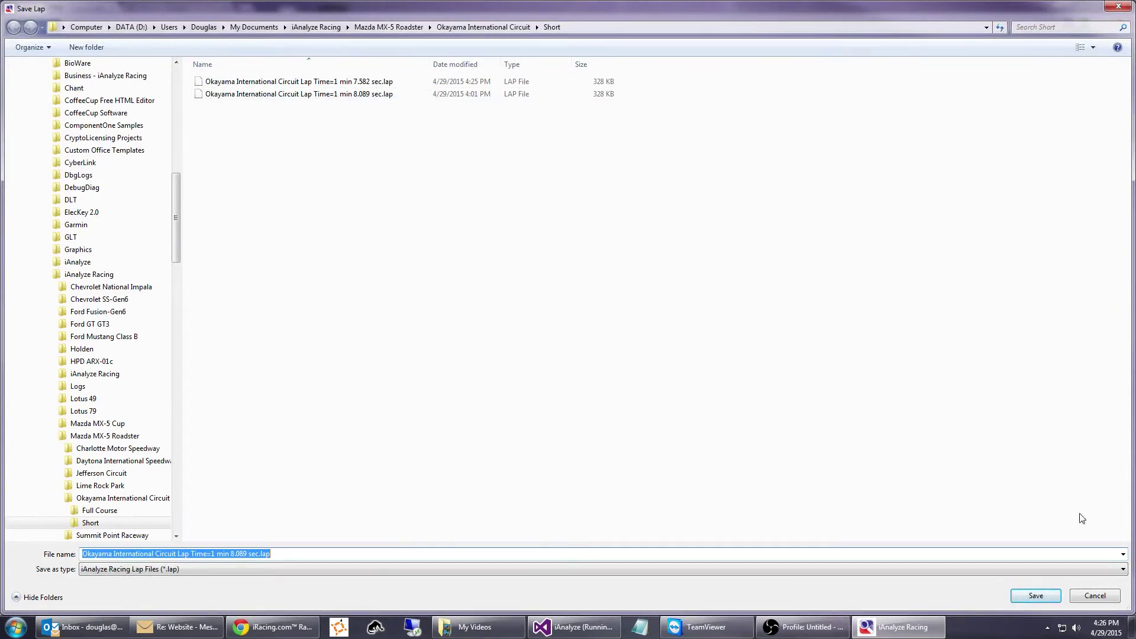
# Save the 01:08.089 lap file with All files (*.*) type, replacing the existing copy.
pyautogui.click(1082, 570)
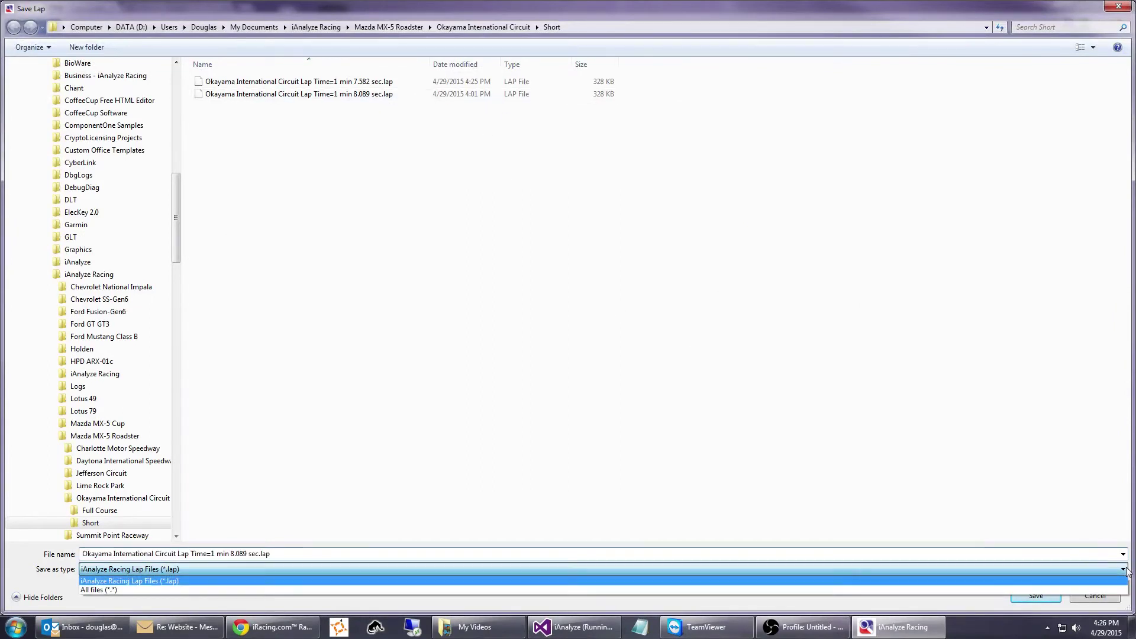
pyautogui.click(1078, 588)
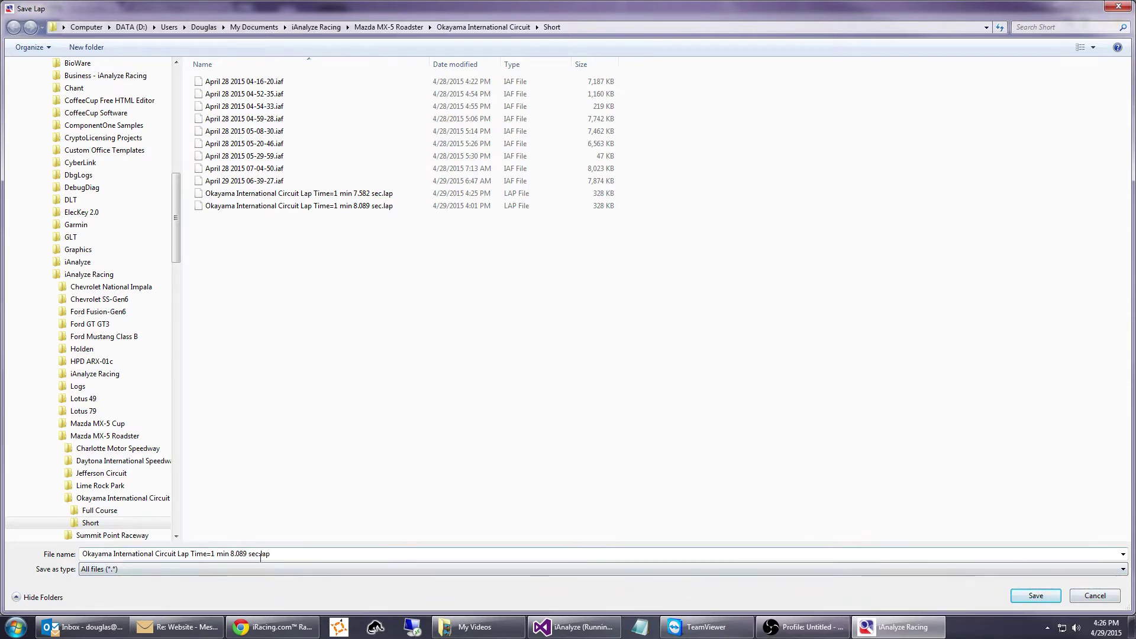
pyautogui.click(1035, 595)
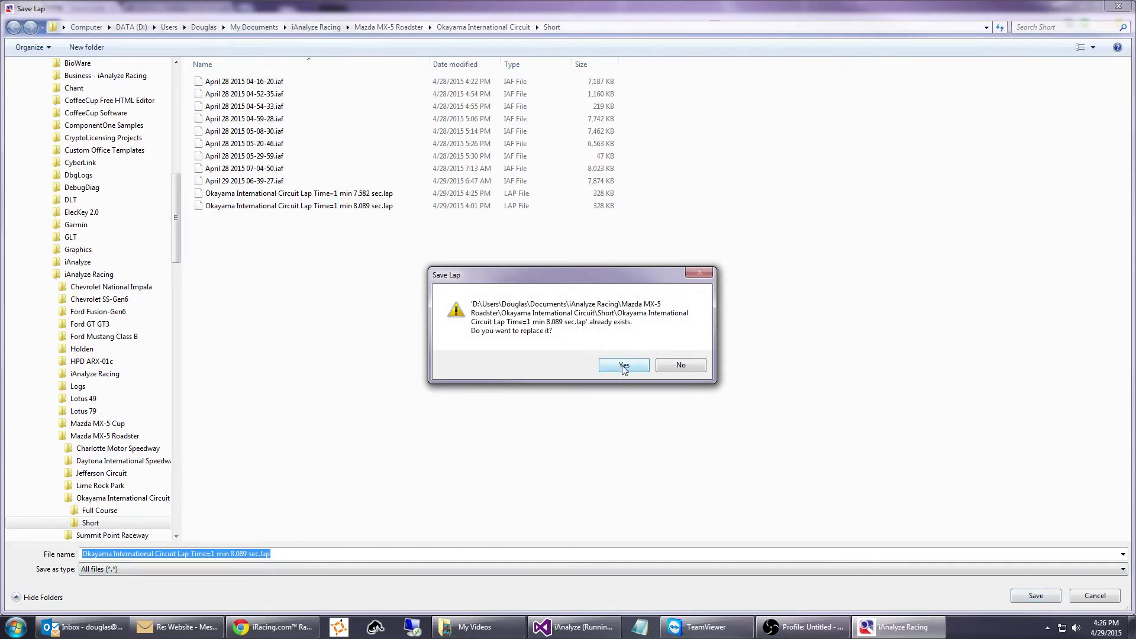
pyautogui.click(624, 365)
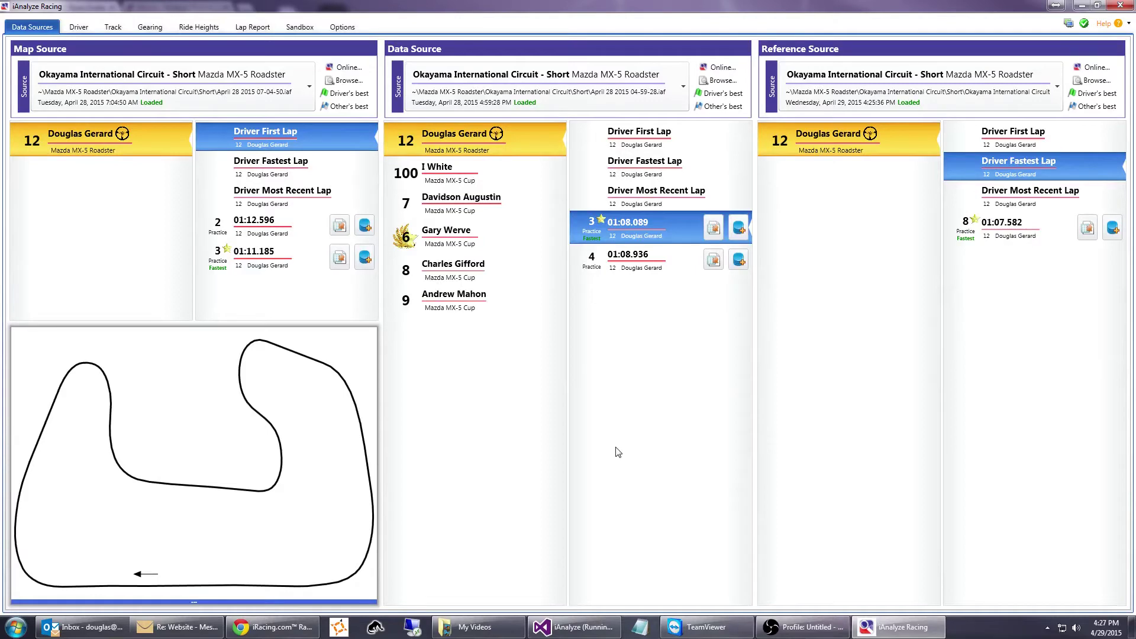
# Start saving the 01:08.089 lap's car setup as an iRacing setup.
pyautogui.click(712, 230)
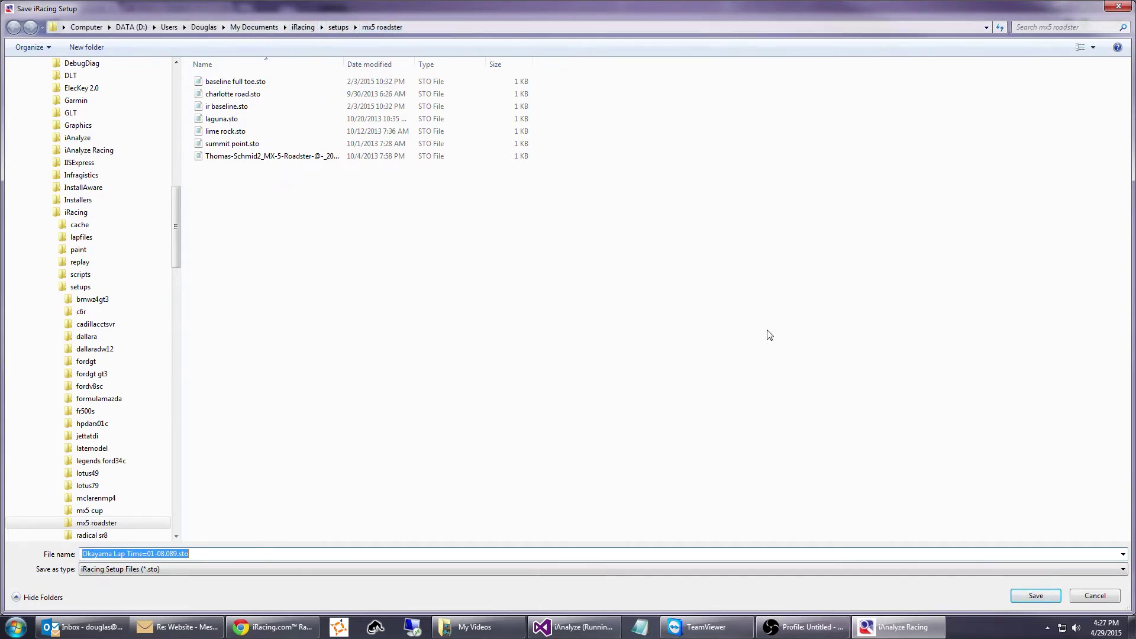
# Save the setup as 'Okayama Lap Time=01-08.089.sto' in the mx5 roadster setups folder.
pyautogui.click(1033, 596)
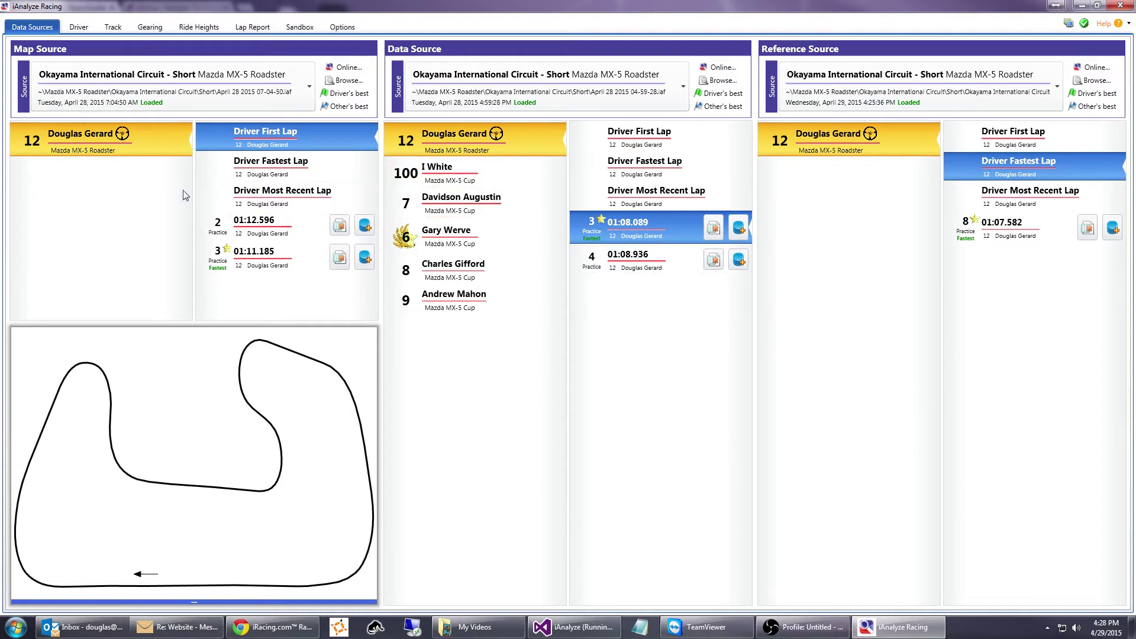
pyautogui.click(78, 27)
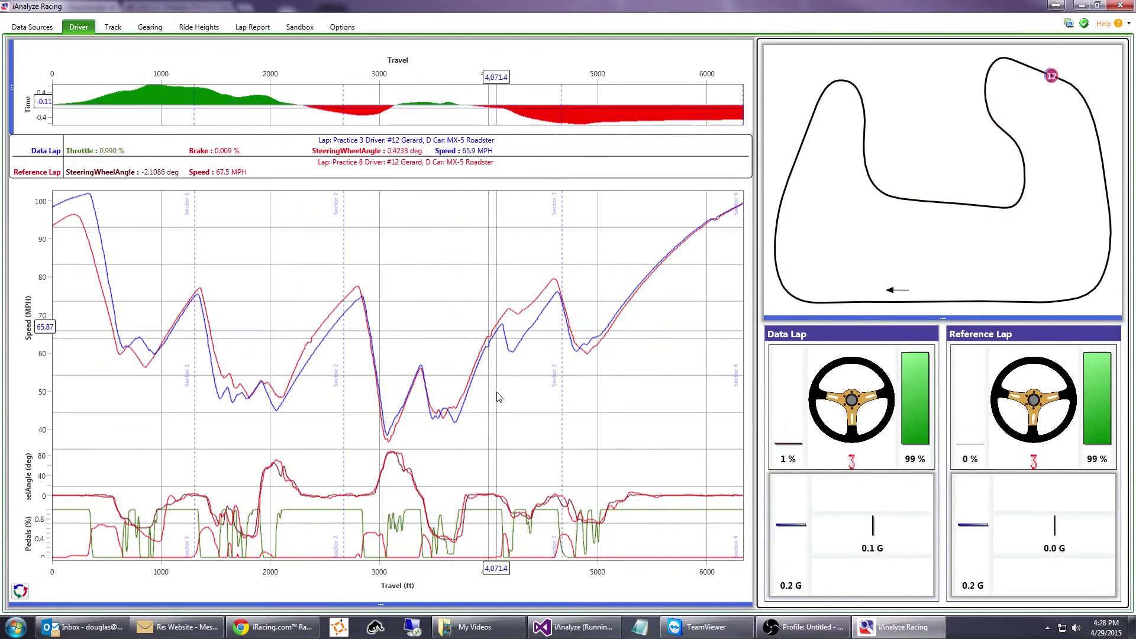
pyautogui.moveTo(563, 404)
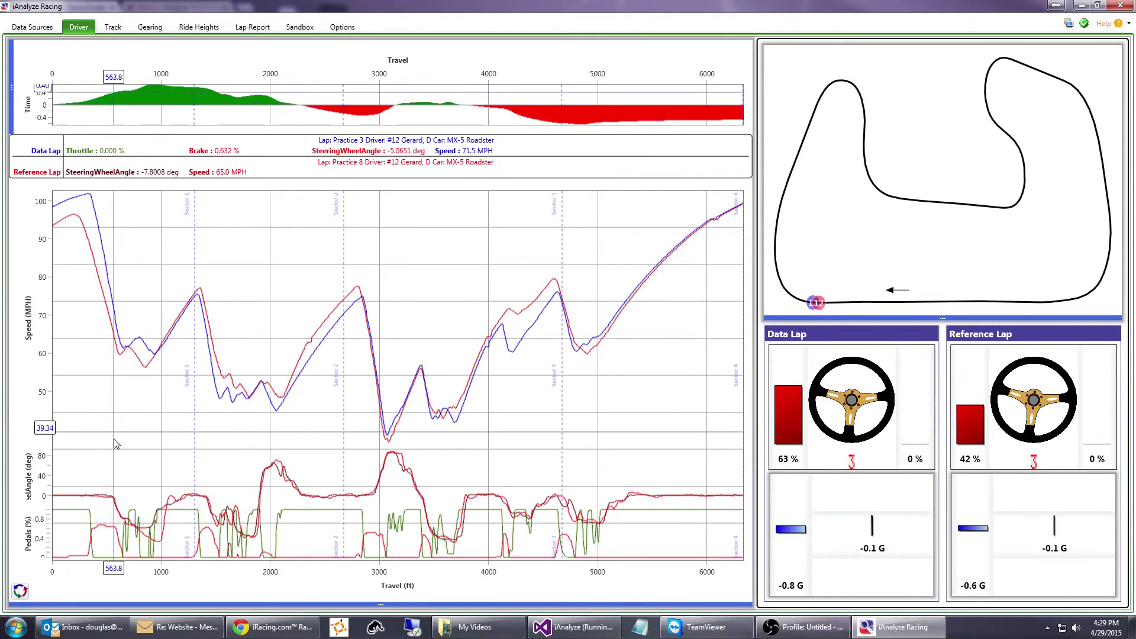
pyautogui.click(222, 603)
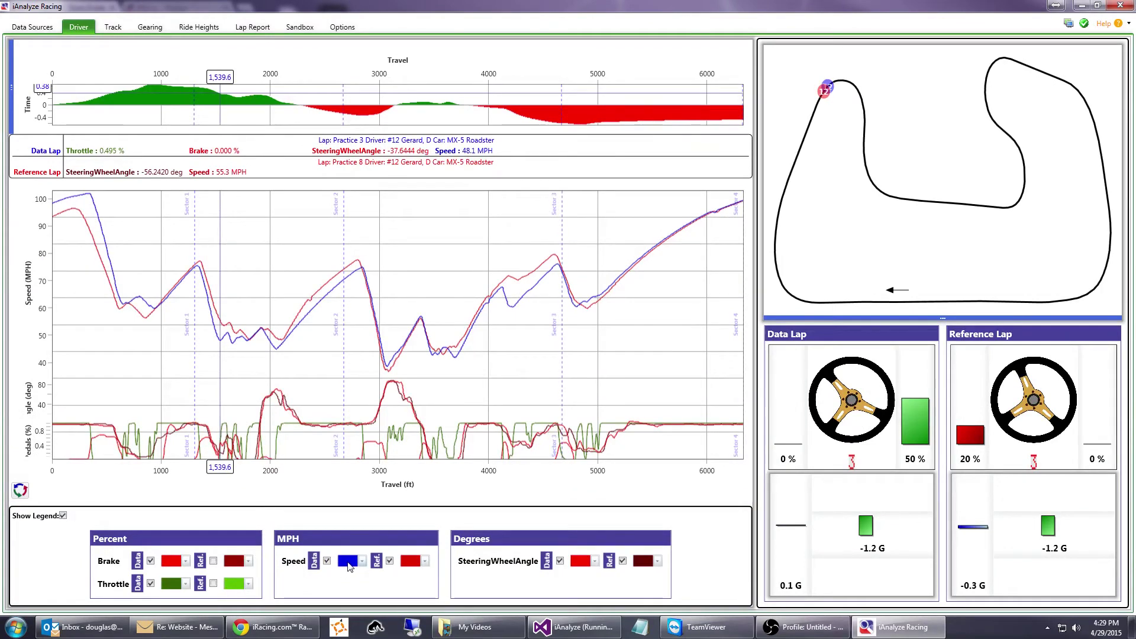
pyautogui.click(425, 563)
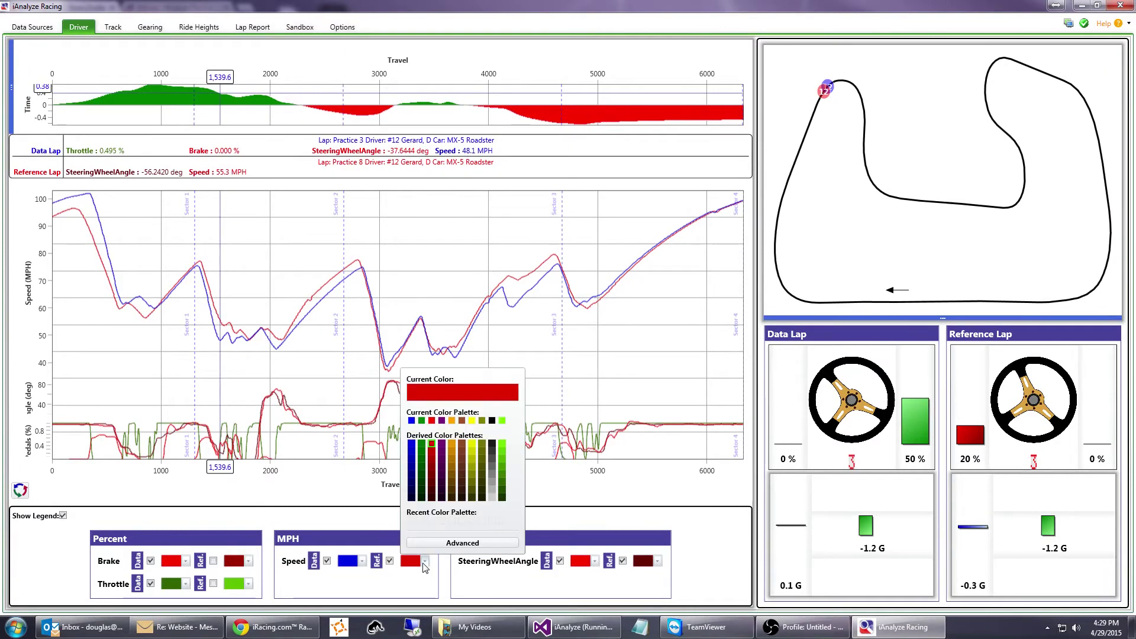
pyautogui.click(424, 565)
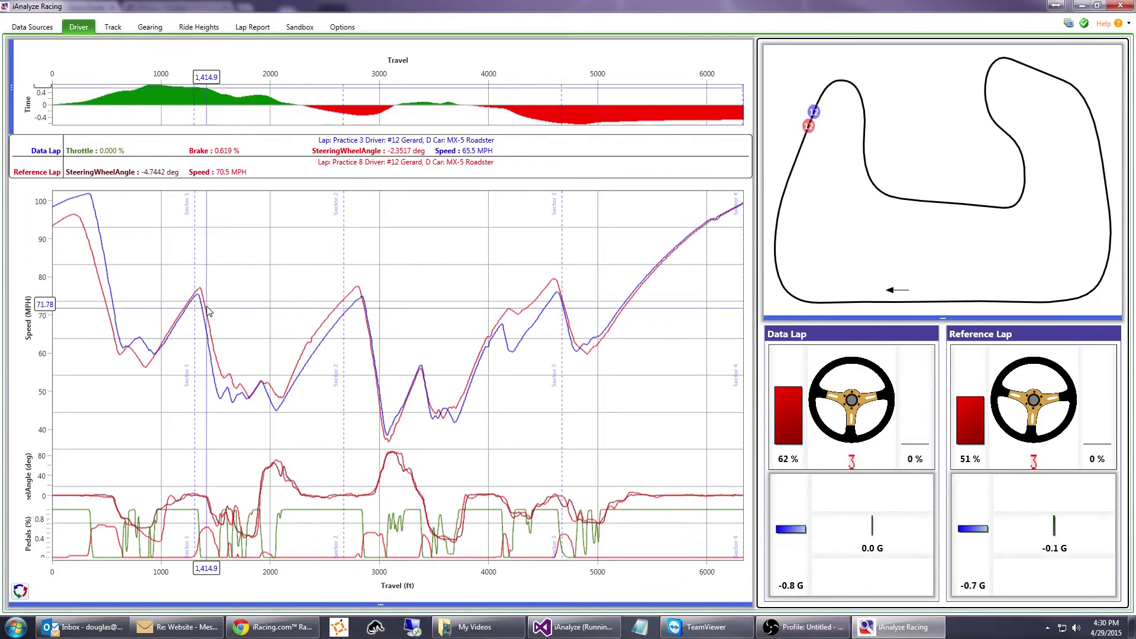
pyautogui.moveTo(33, 571)
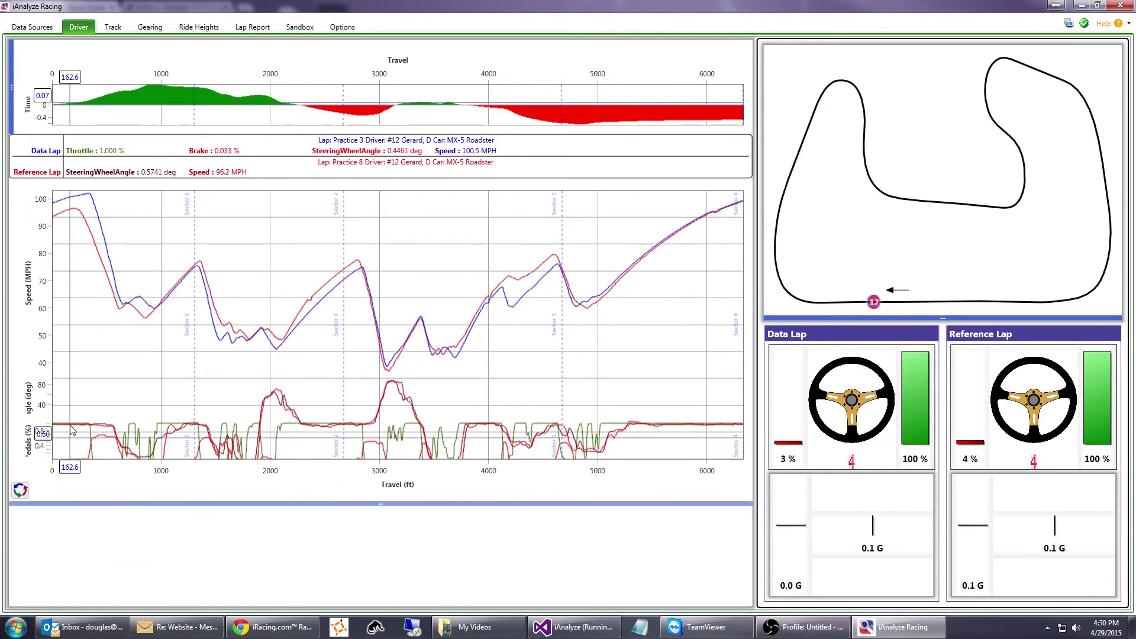
# Promote the SteeringWheelAngle chart to the large main graph position.
pyautogui.click(25, 591)
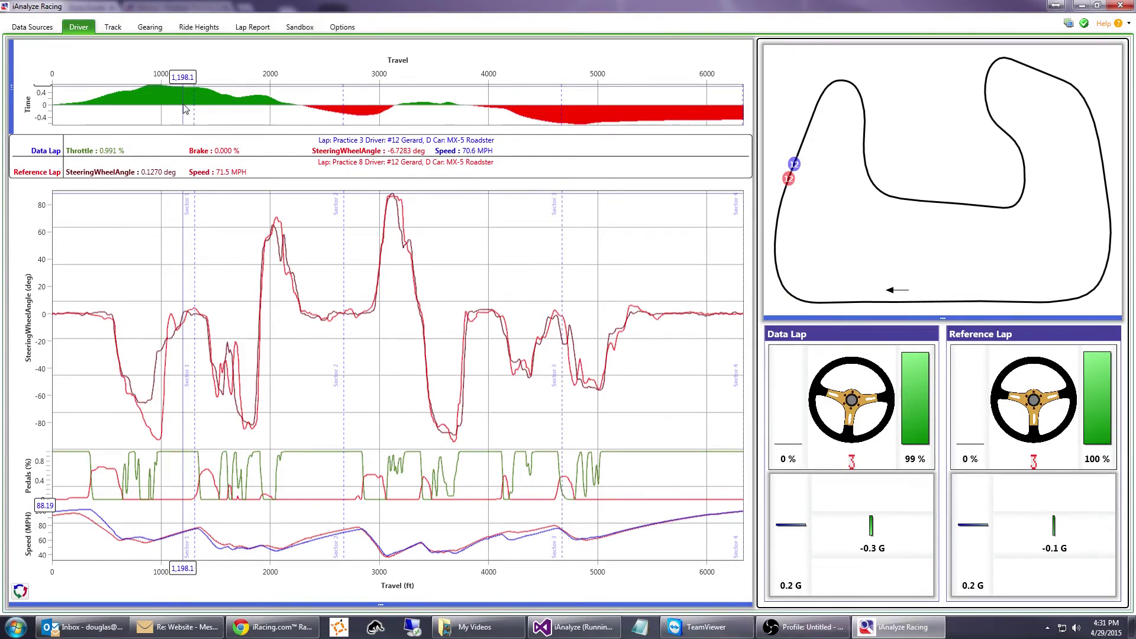
pyautogui.moveTo(192, 108)
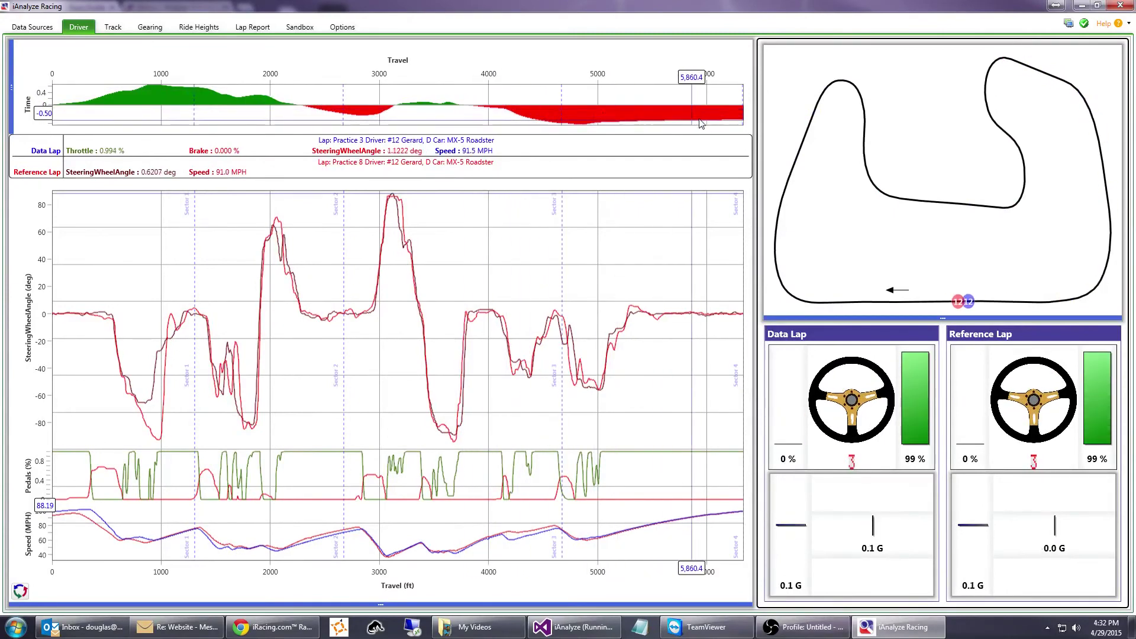
pyautogui.moveTo(736, 124)
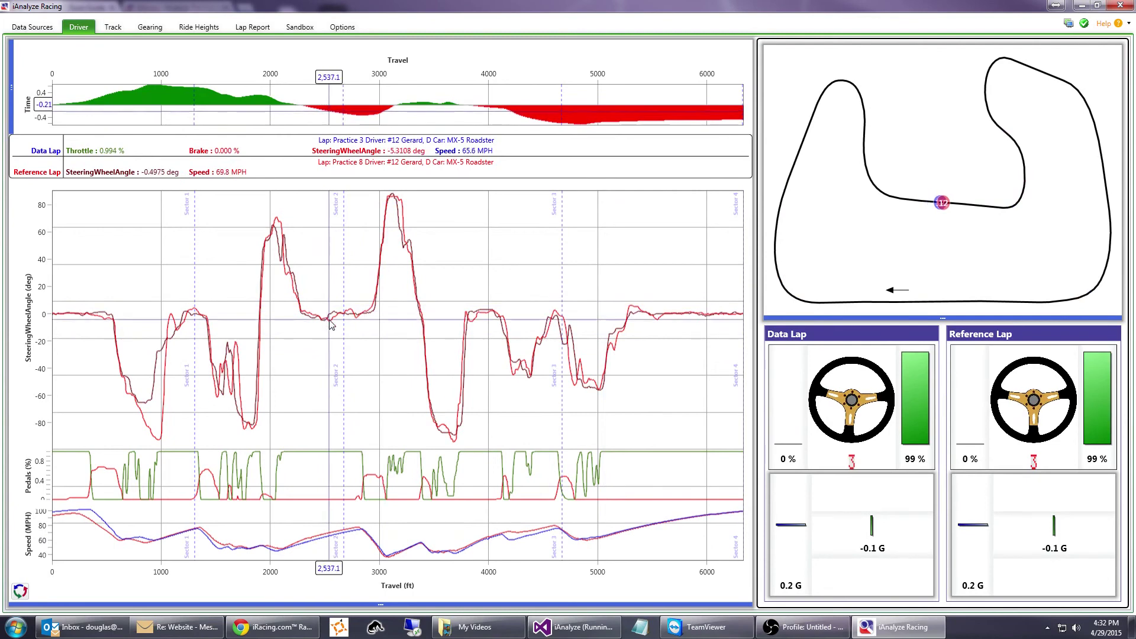
pyautogui.click(381, 604)
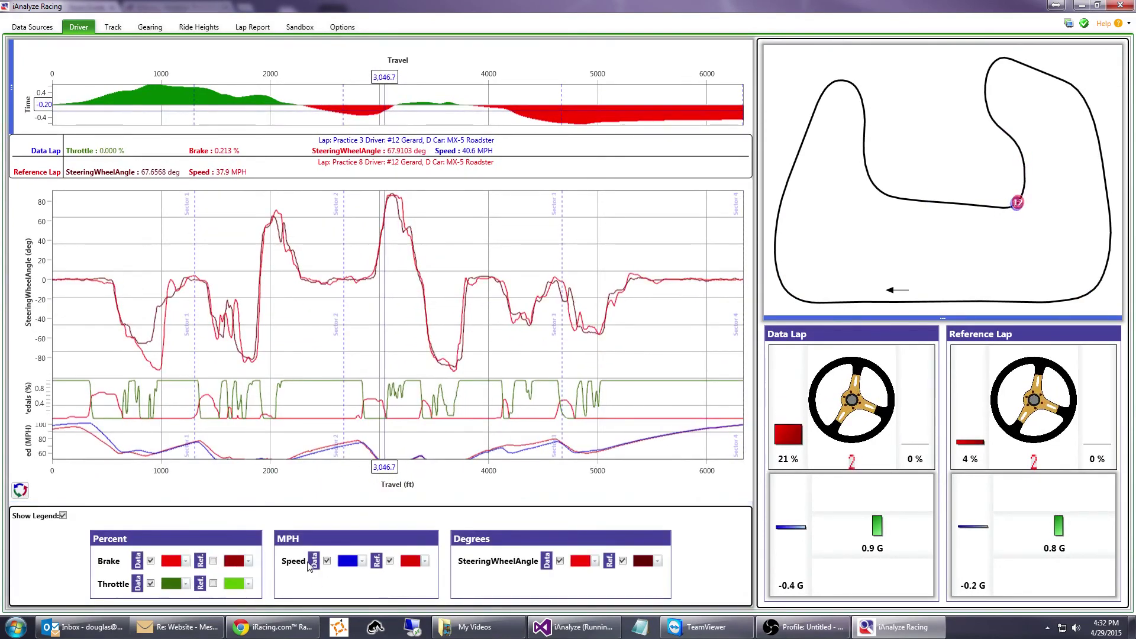
# Hide the reference lap's Speed and SteeringWheelAngle traces, then return to Data Sources.
pyautogui.click(389, 561)
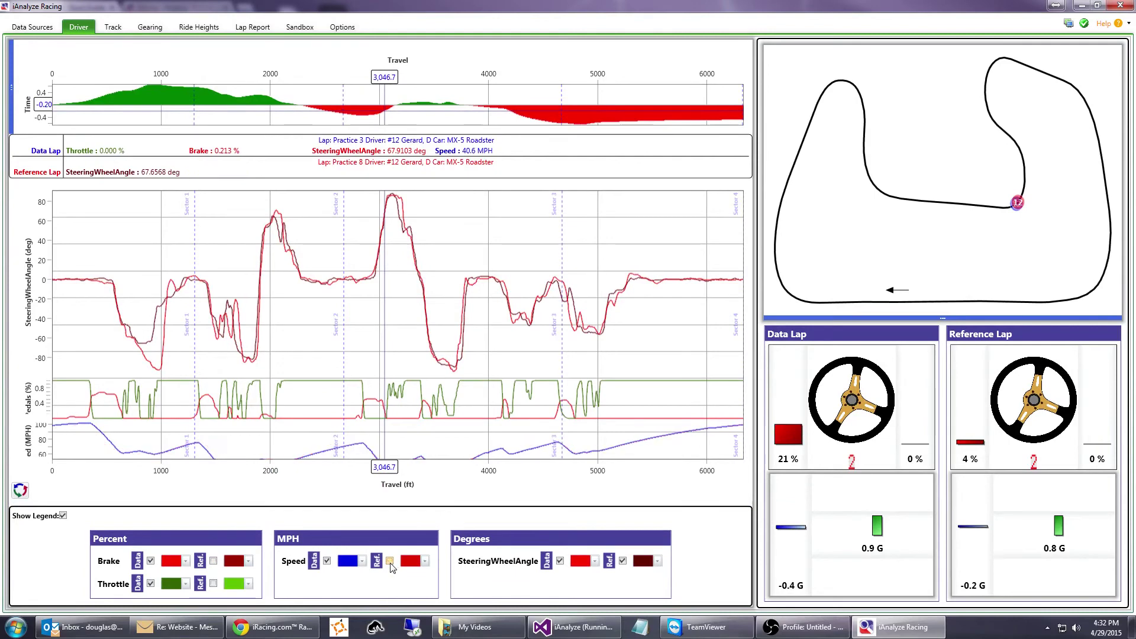
pyautogui.click(622, 561)
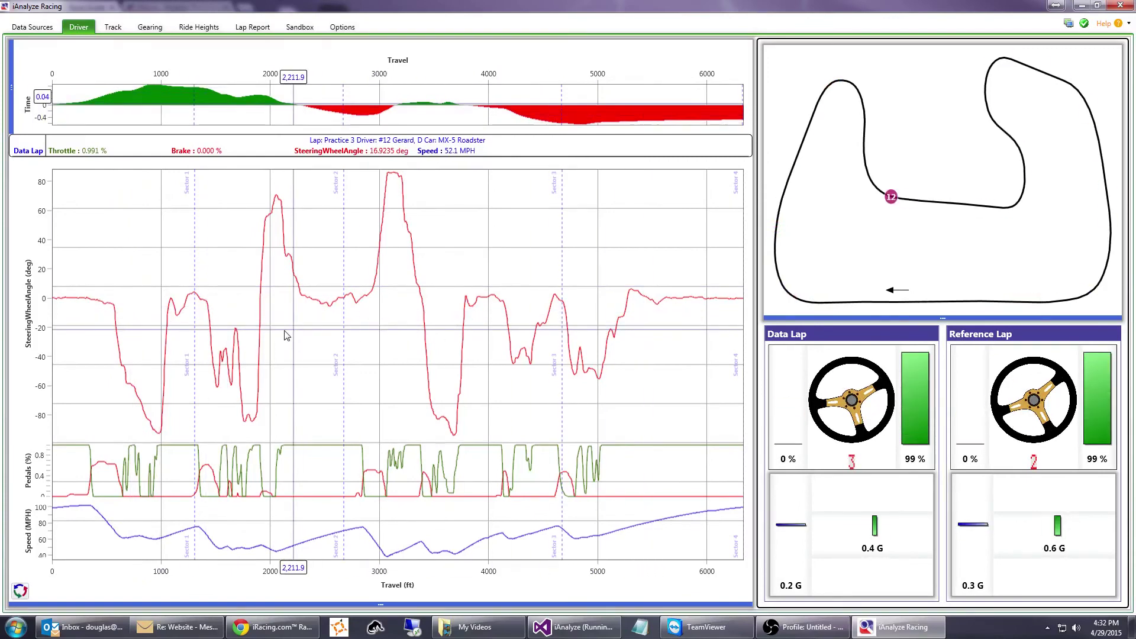
pyautogui.click(33, 27)
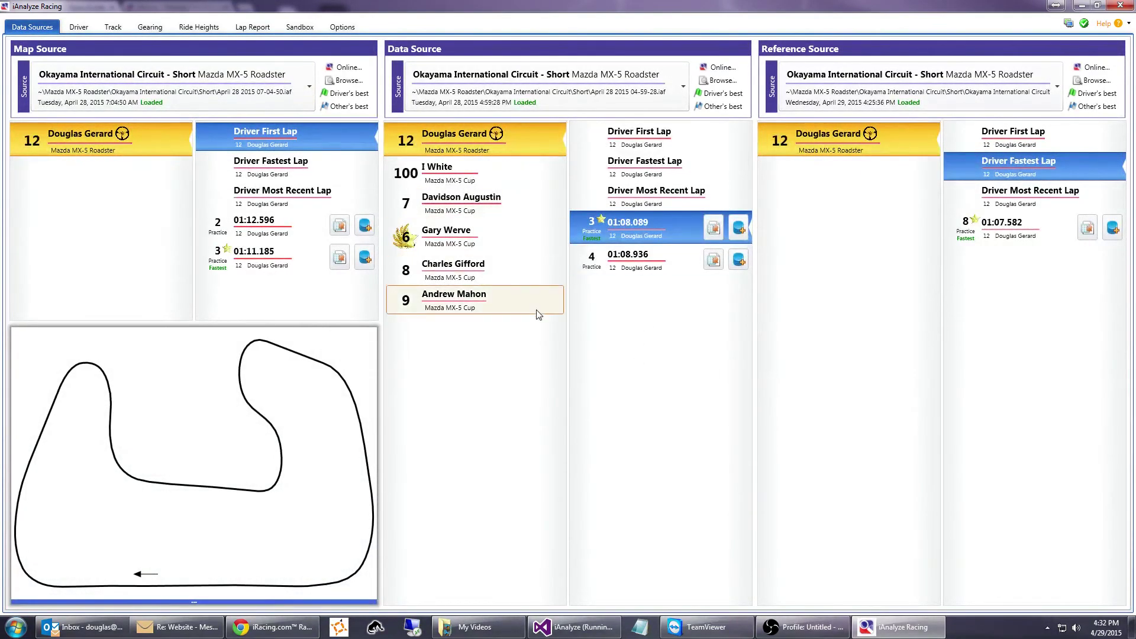
# Use own lap 8 (01:07.582) as reference and driver 6's fastest lap as data.
pyautogui.click(999, 237)
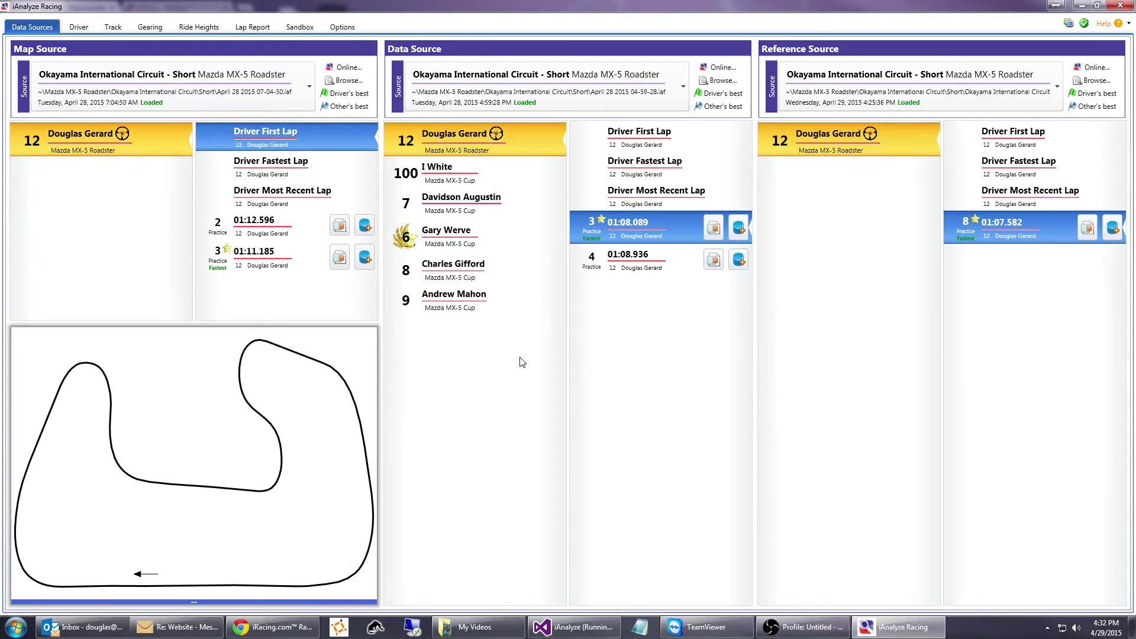
pyautogui.click(459, 244)
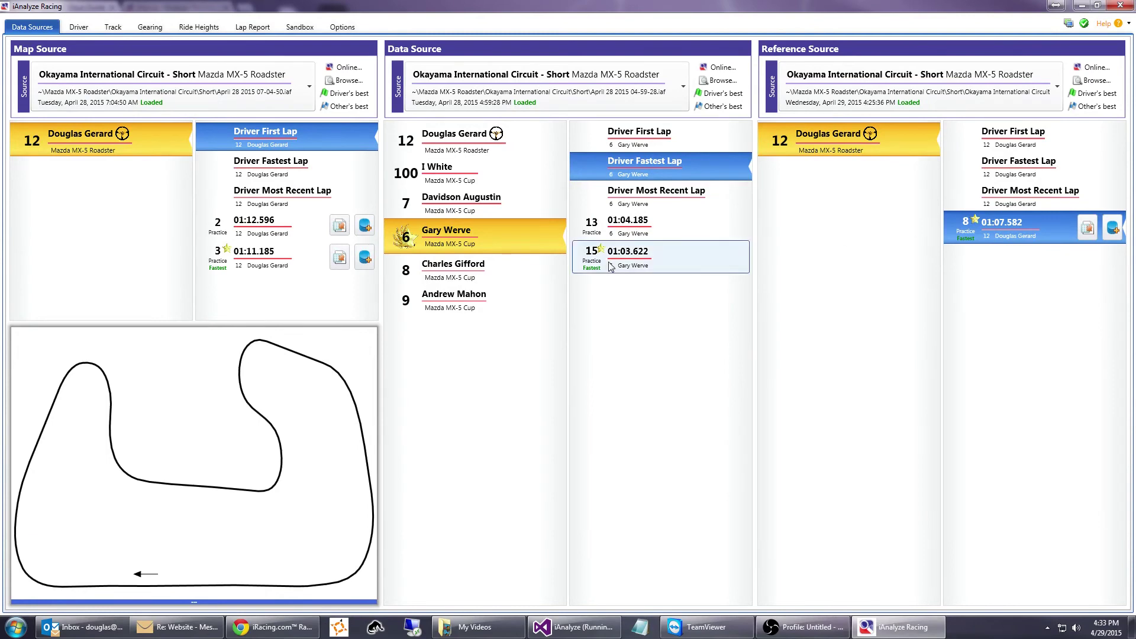
# On the Driver page at about 2,584 ft, show reference Speed and SteeringWheelAngle traces.
pyautogui.click(80, 27)
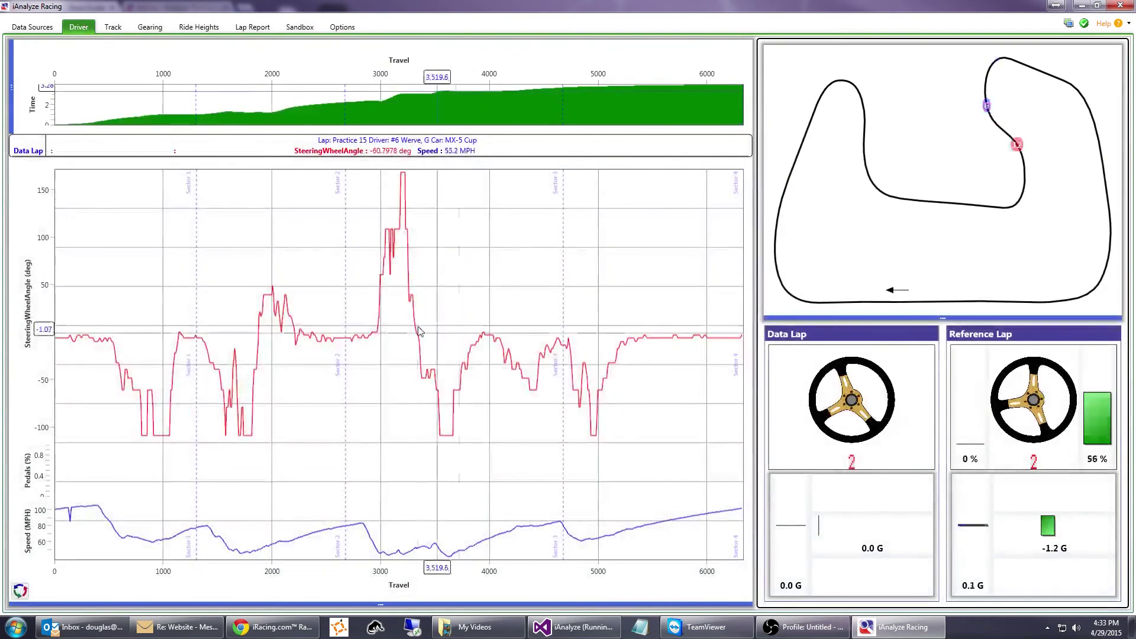
pyautogui.moveTo(418, 330); pyautogui.dragTo(335, 556)
pyautogui.click(332, 605)
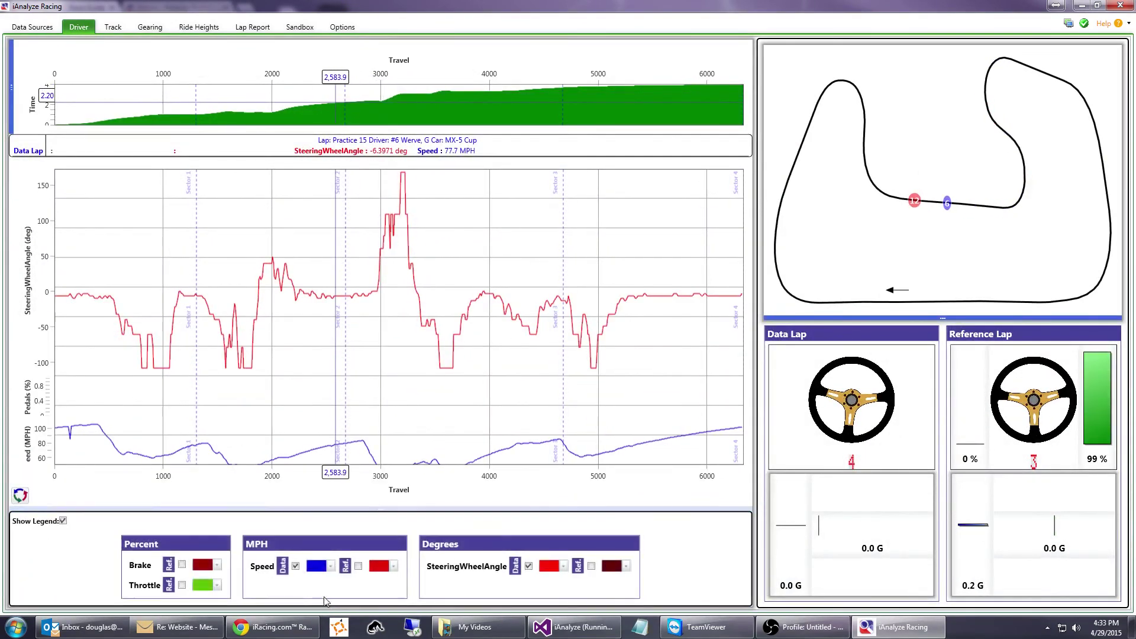
pyautogui.click(358, 566)
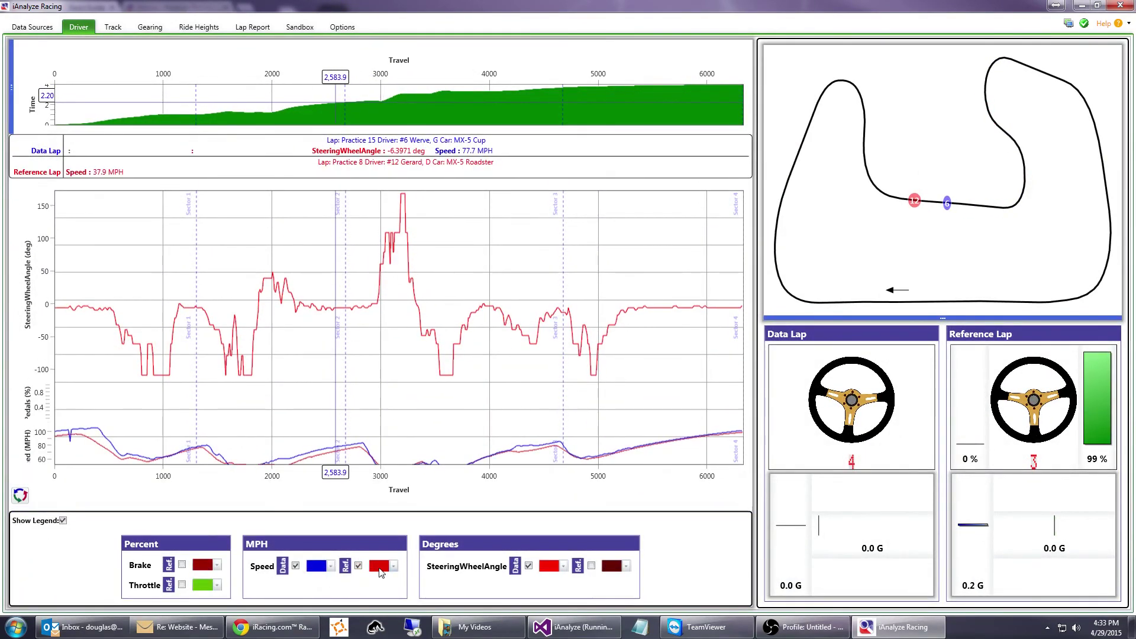
pyautogui.click(591, 566)
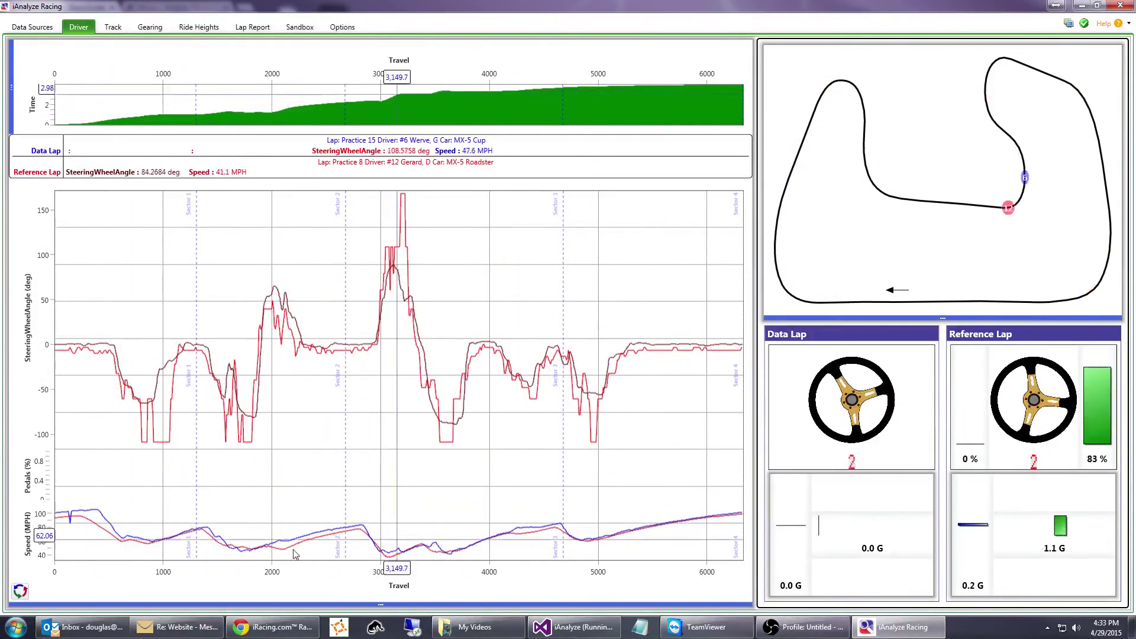
# Also show the reference Brake and Throttle traces, then return to Data Sources.
pyautogui.click(250, 605)
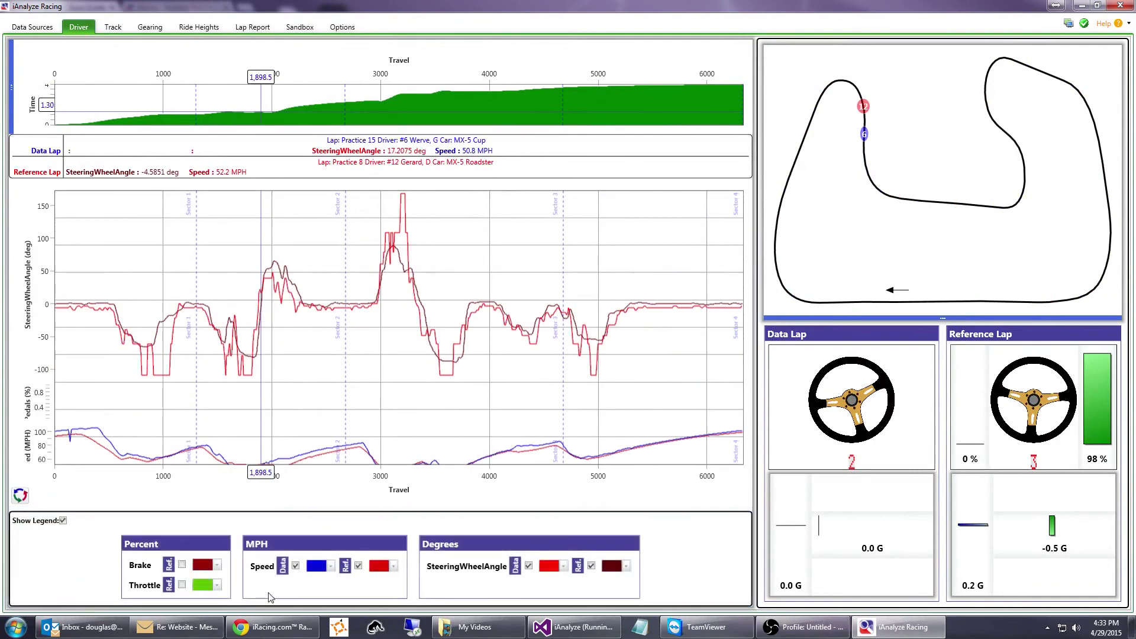
pyautogui.click(182, 566)
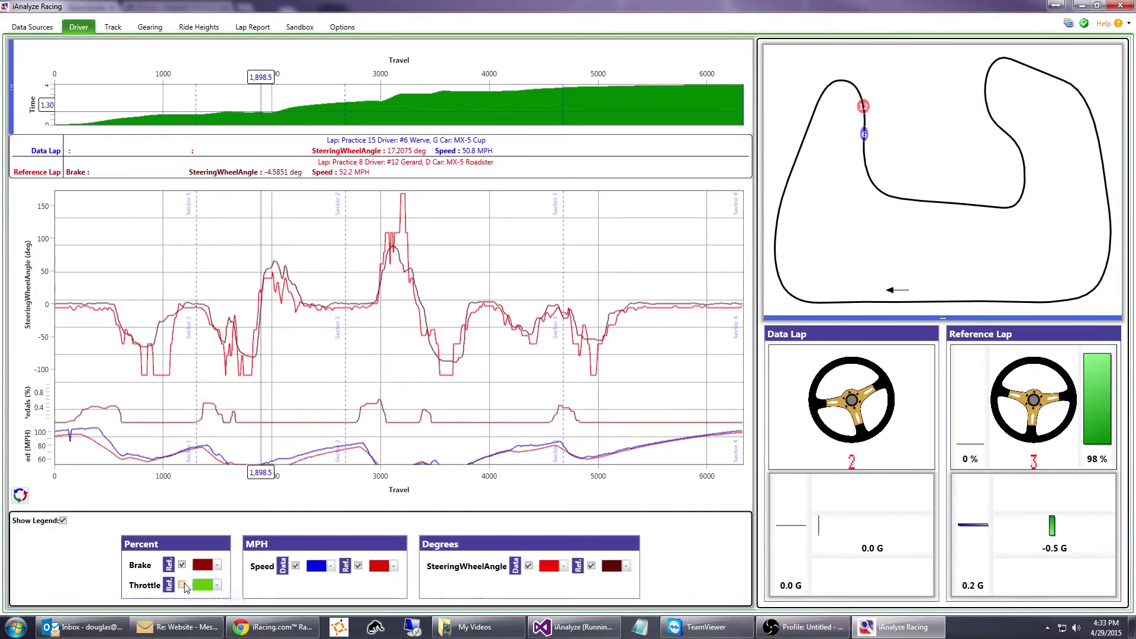
pyautogui.click(182, 585)
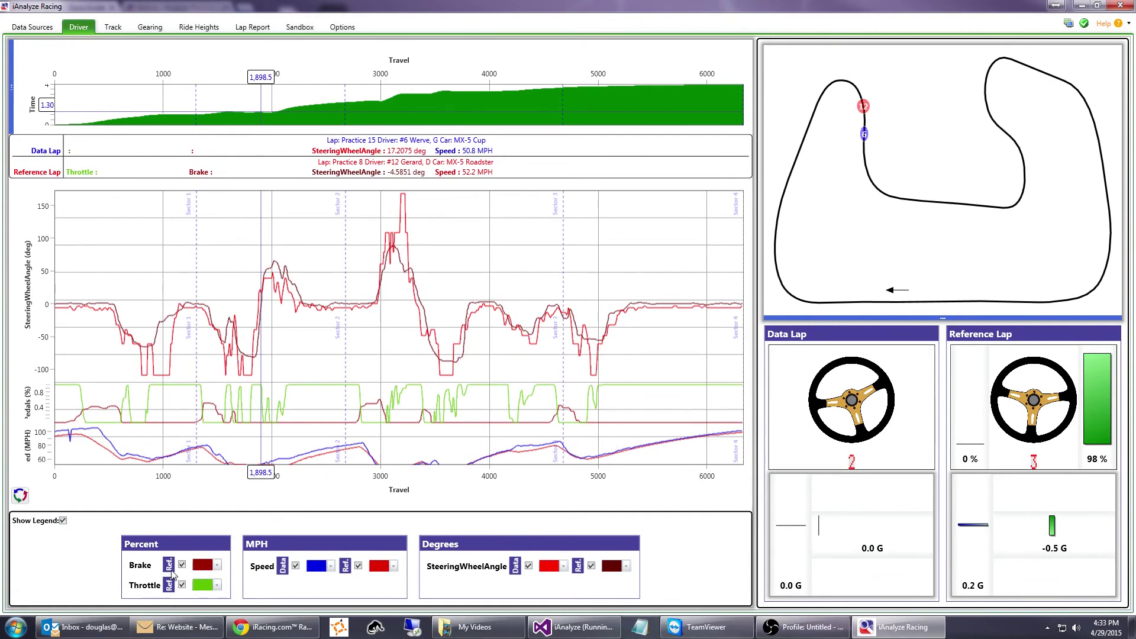
pyautogui.click(40, 28)
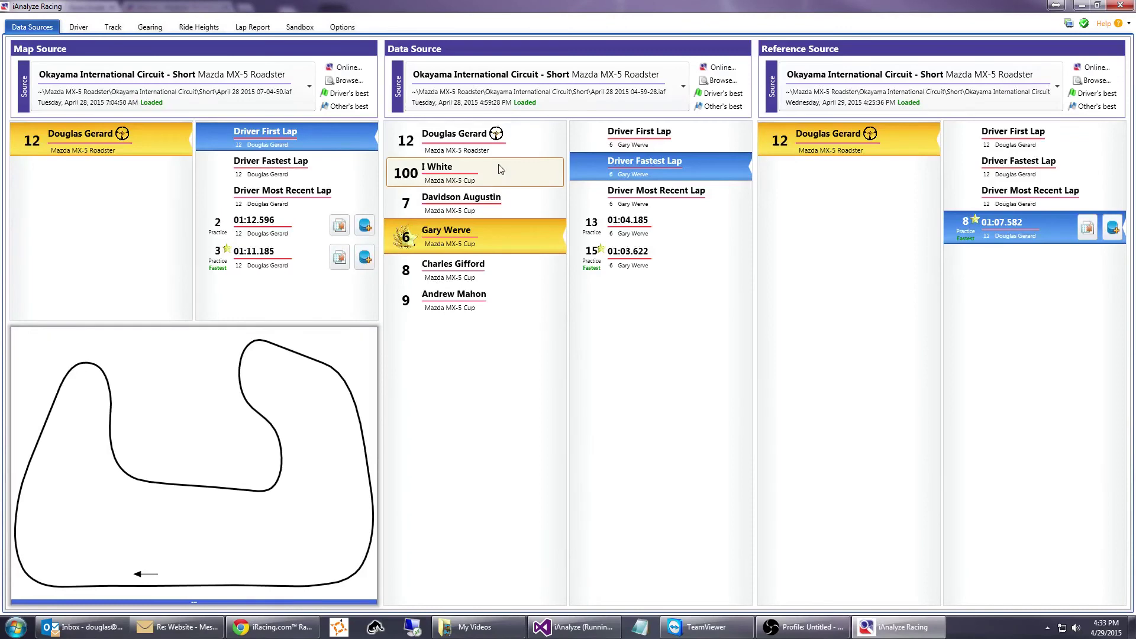
pyautogui.click(76, 30)
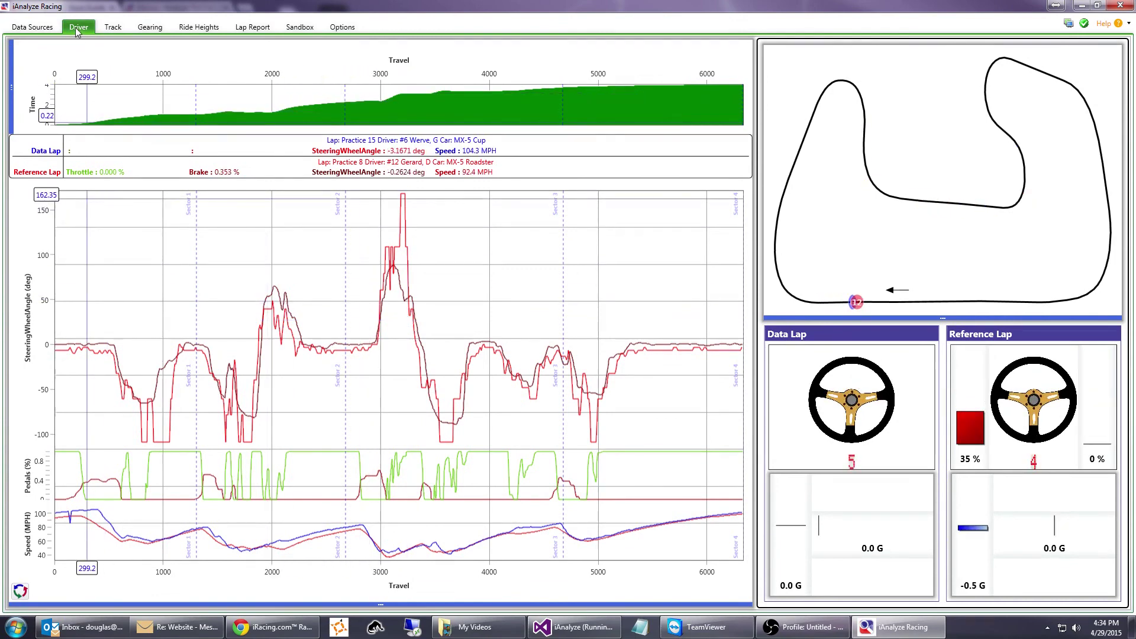
# Switch between the Driver charts and Data Sources, ending on the Data Sources page.
pyautogui.click(36, 27)
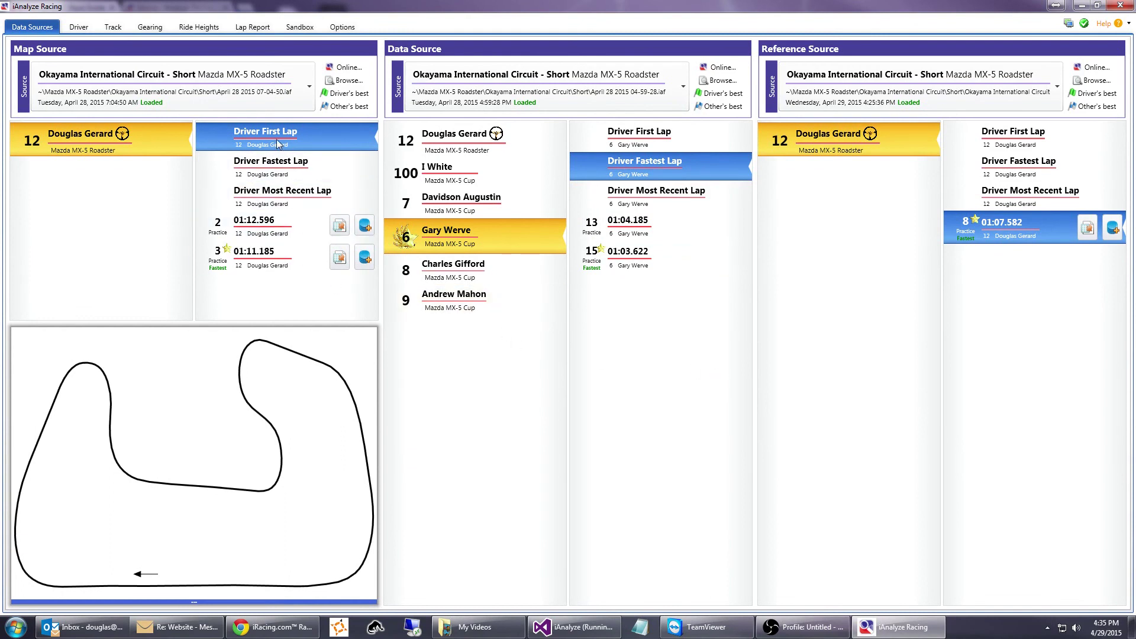
pyautogui.click(77, 26)
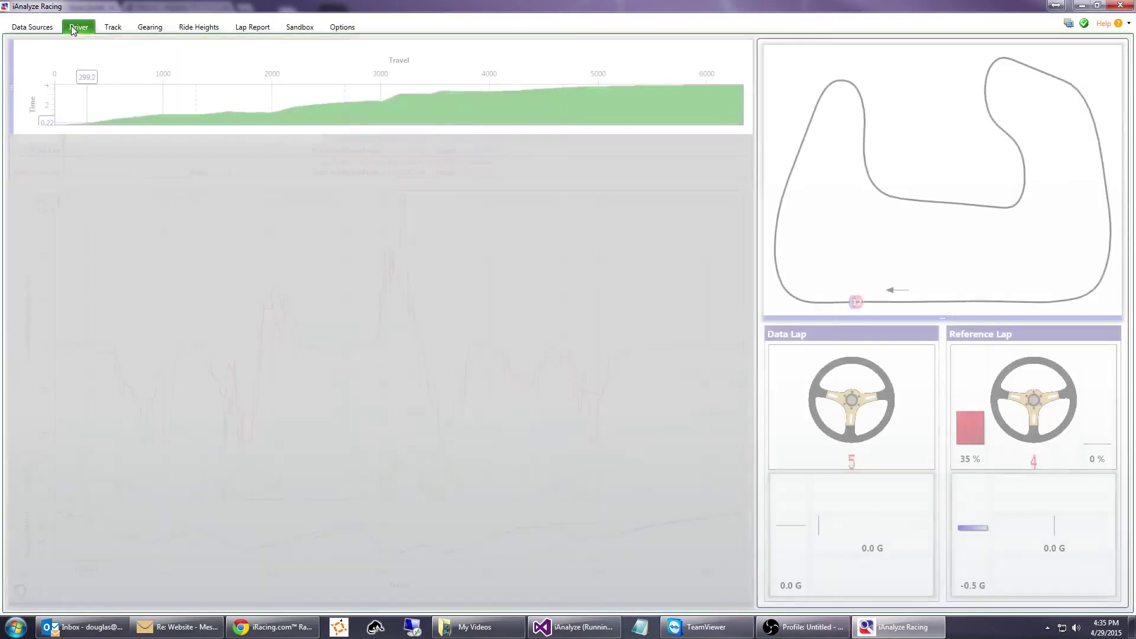
pyautogui.click(24, 31)
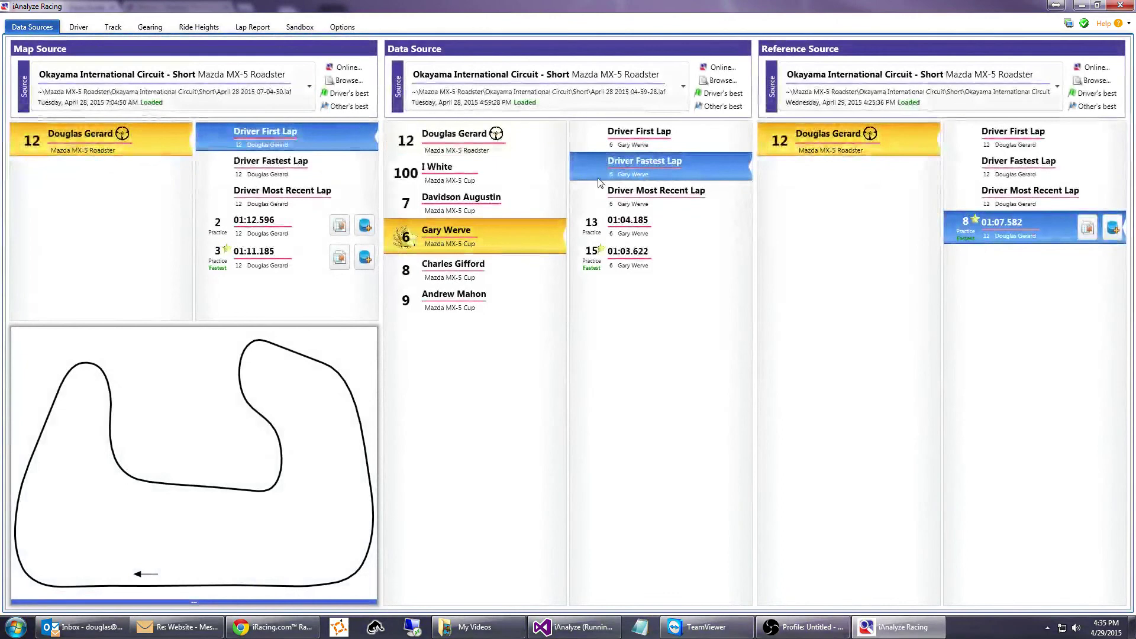